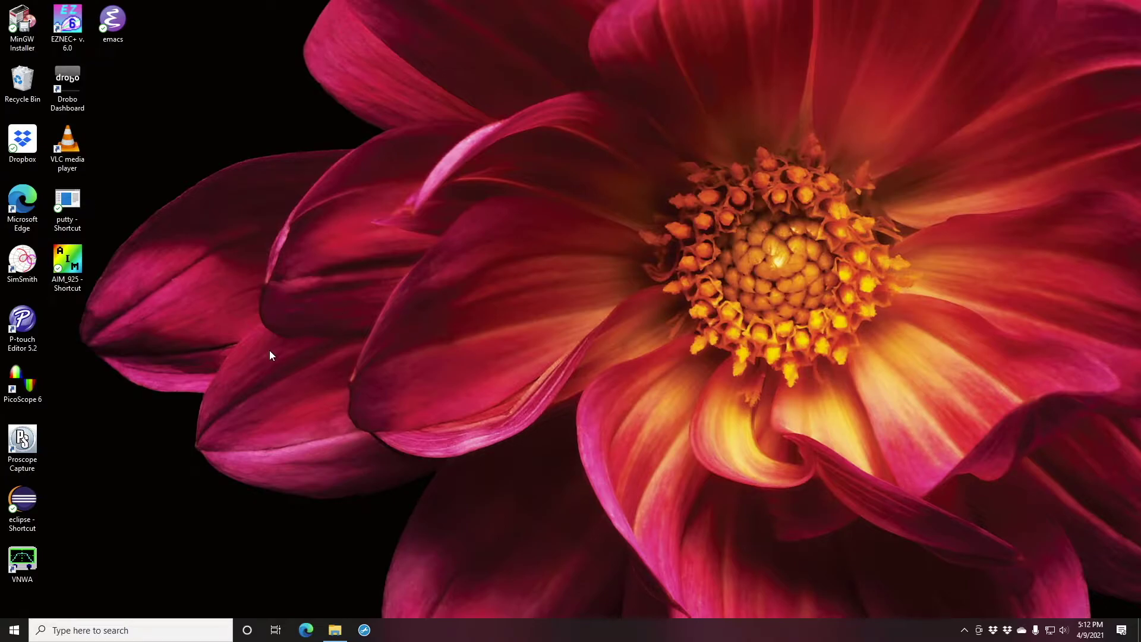
Inspect the VNWA shortcut's properties, then close them
right_click(27, 561)
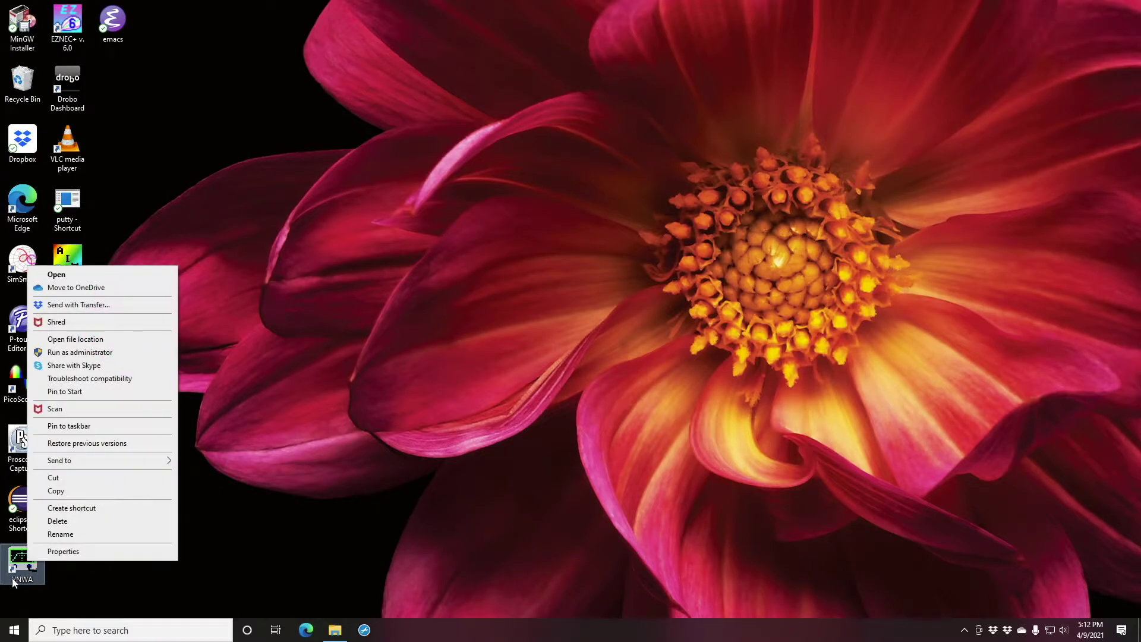
left_click(63, 552)
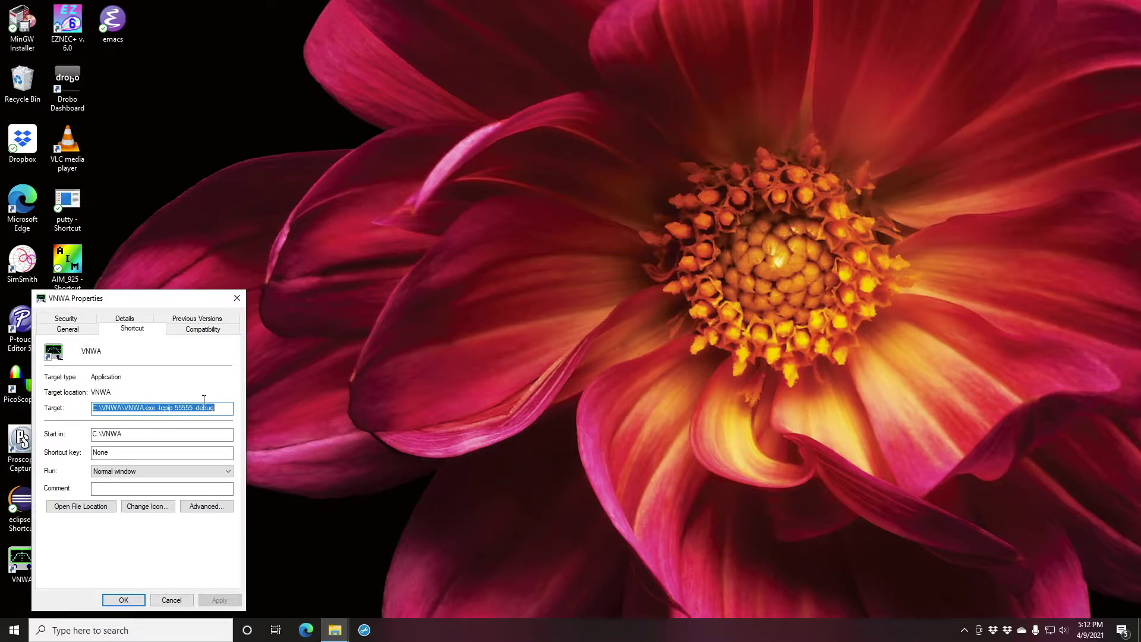
left_click(237, 299)
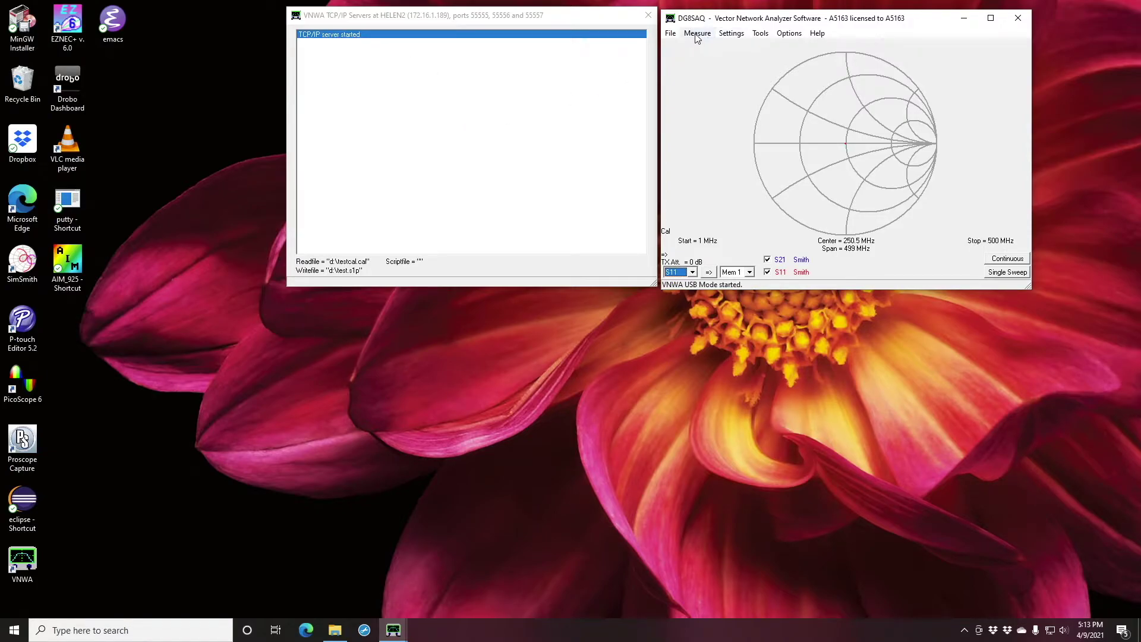
Check VNWA's Sweep settings and its Linear Sweep frequency range of 1–500 MHz
left_click(733, 33)
left_click(746, 73)
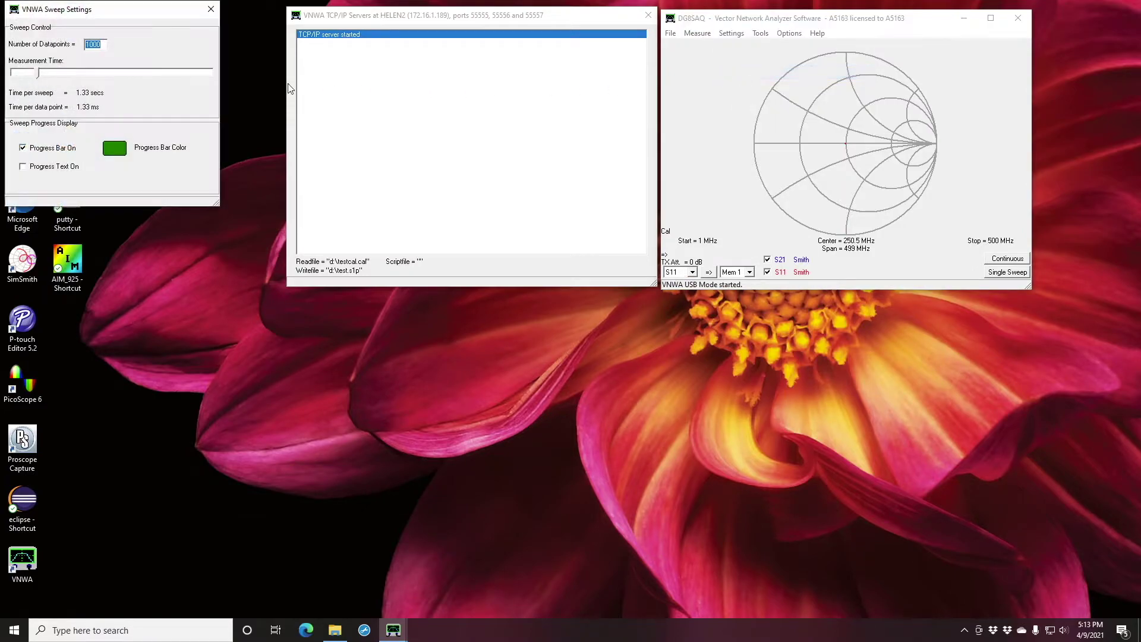
left_click(215, 10)
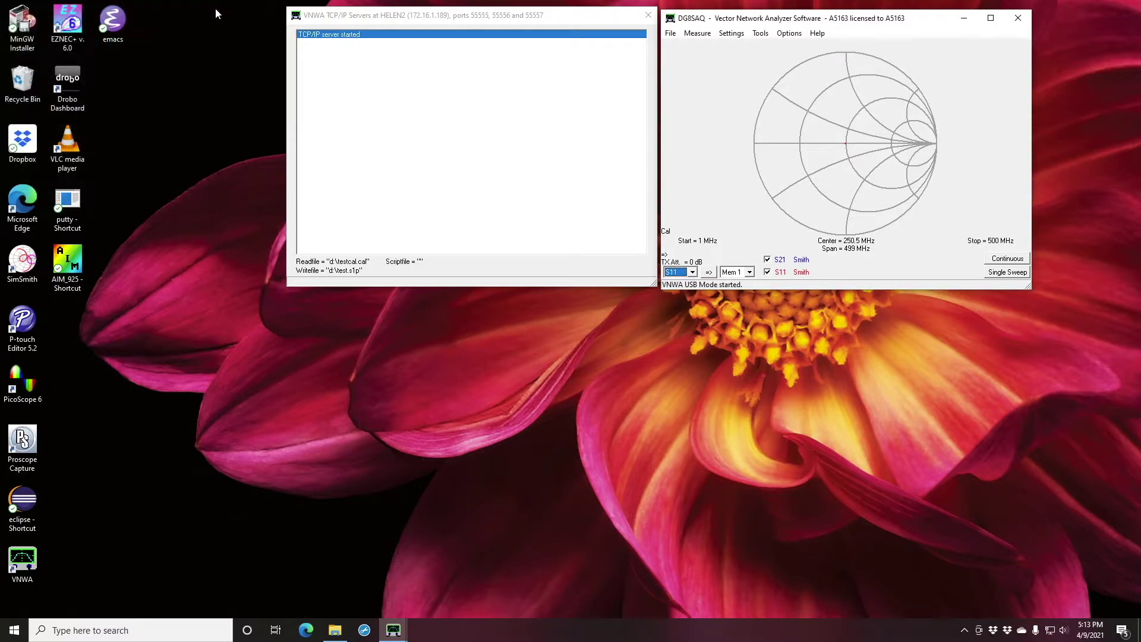
left_click(730, 34)
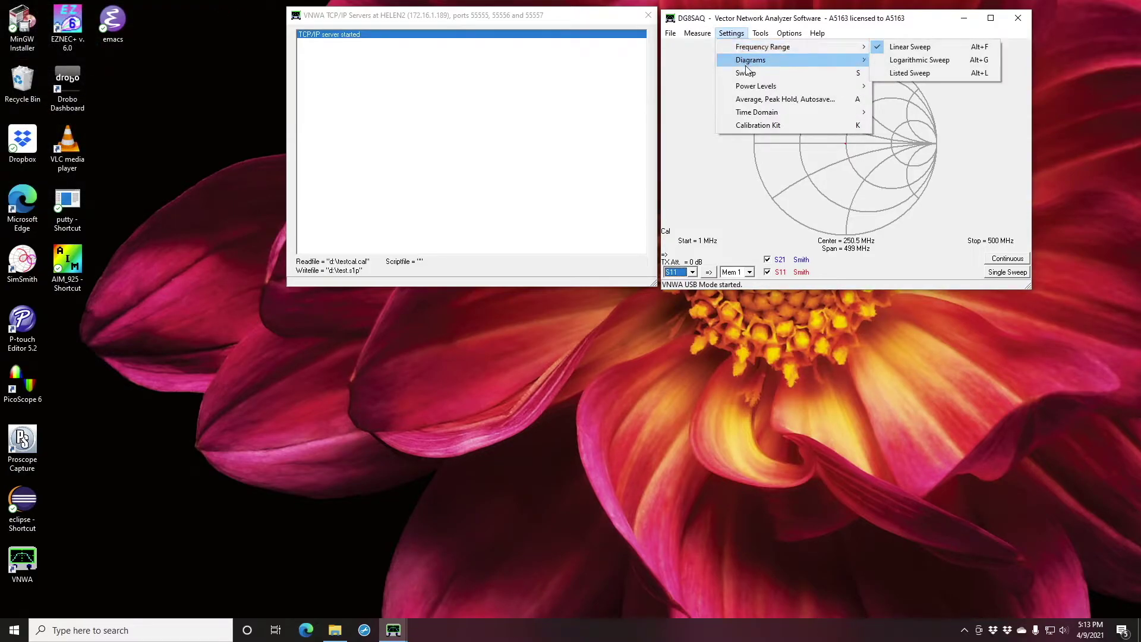
mouse_move(754, 49)
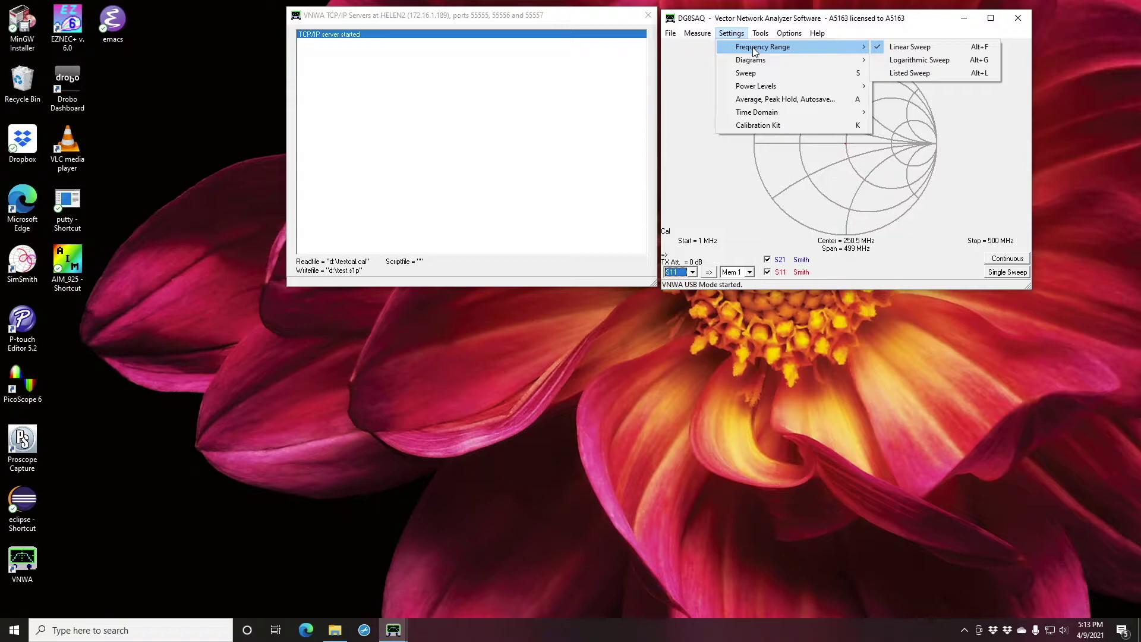
left_click(918, 54)
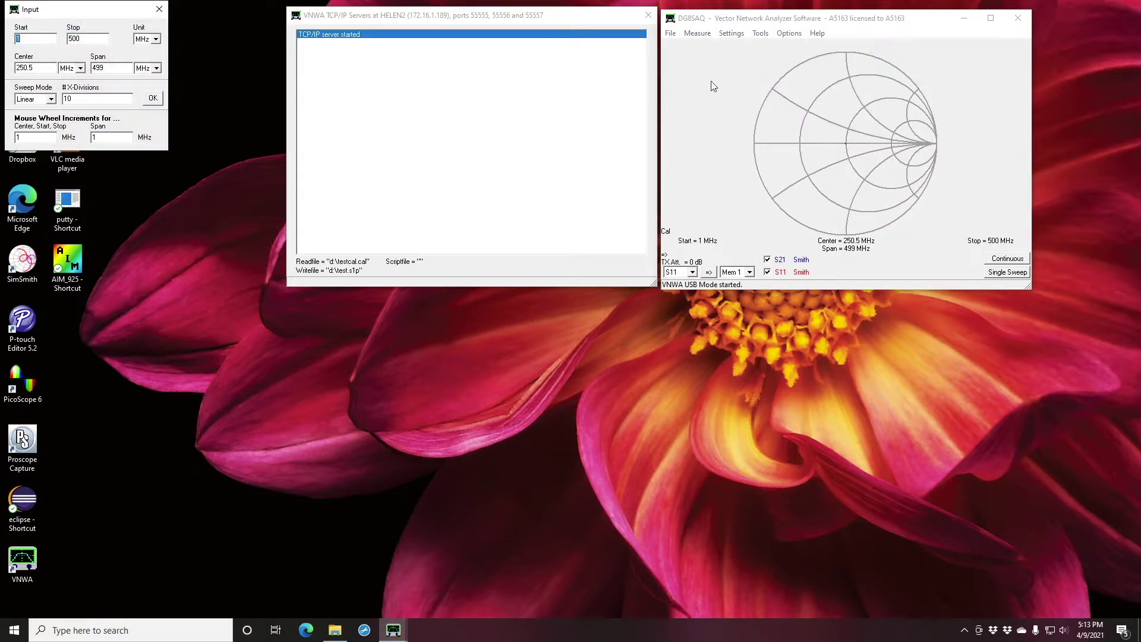
left_click(159, 10)
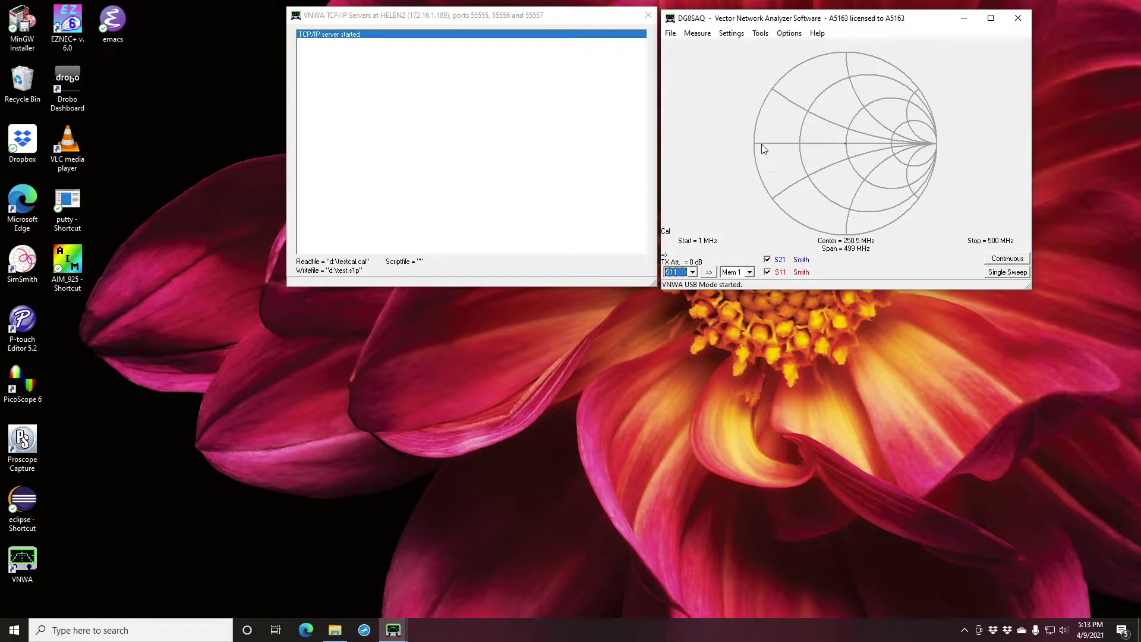
Position the VNWA analyzer window beside the TCP/IP server window
left_click_drag(927, 19, 928, 16)
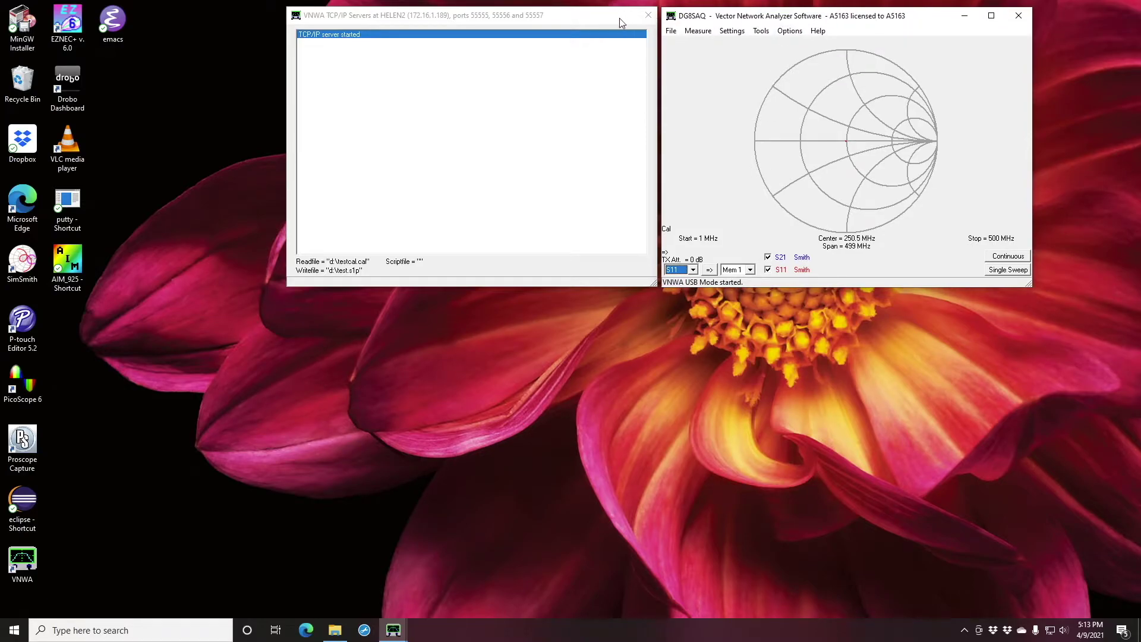
left_click(588, 22)
left_click_drag(587, 18, 587, 20)
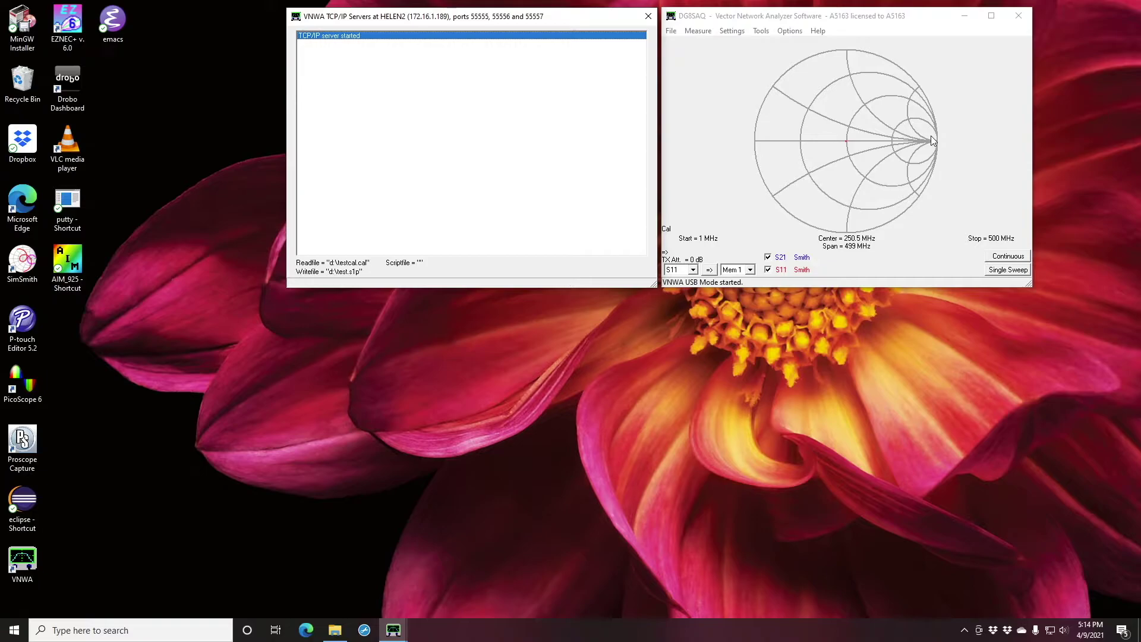
Launch SimSmith, dismiss its release note, move it lower right, and open DG8SAQ Connect
double_click(26, 272)
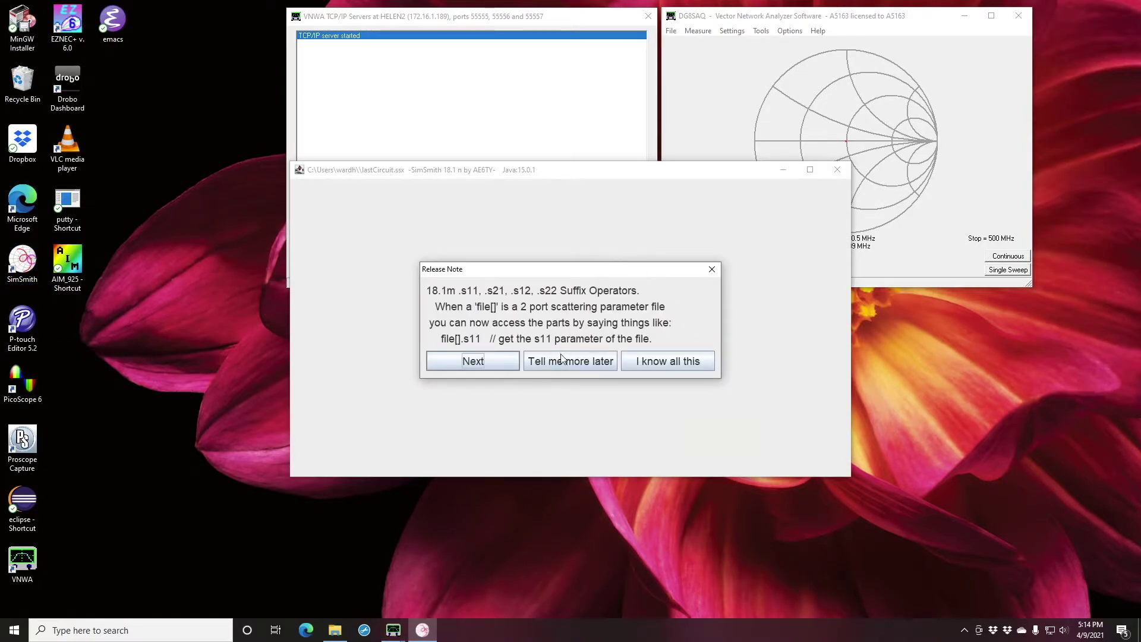
left_click(711, 269)
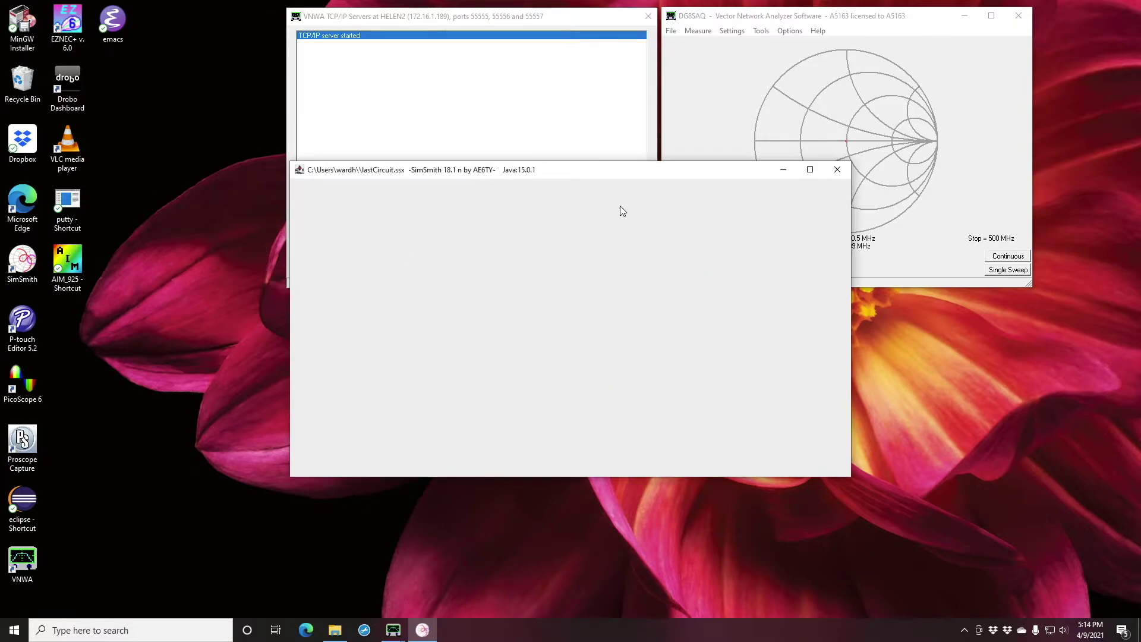
left_click_drag(589, 177, 839, 310)
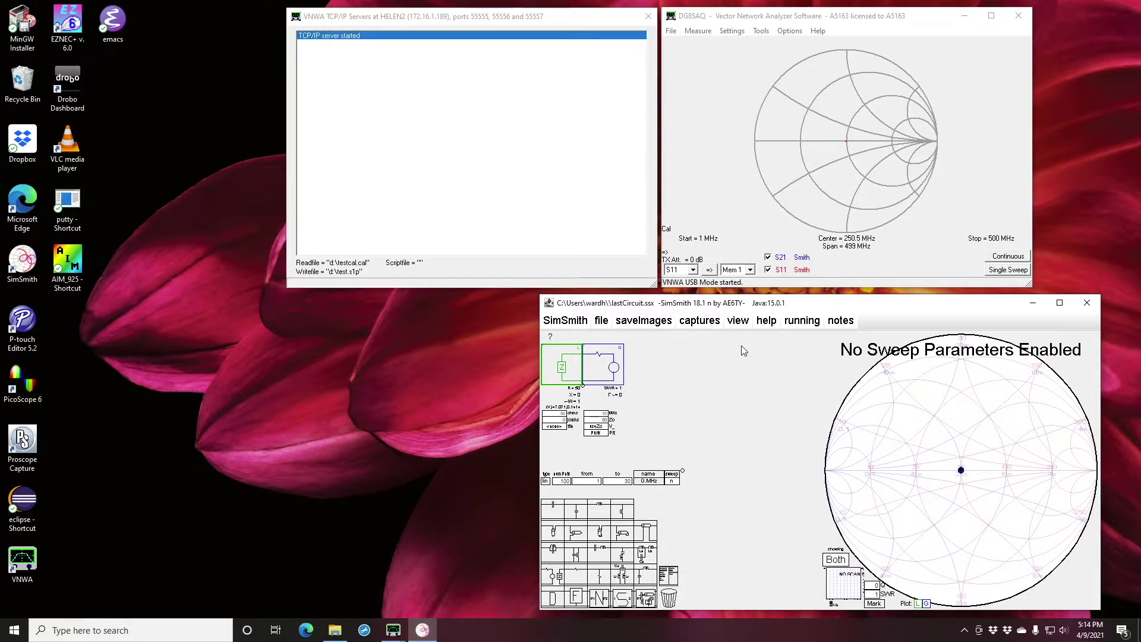
left_click(742, 324)
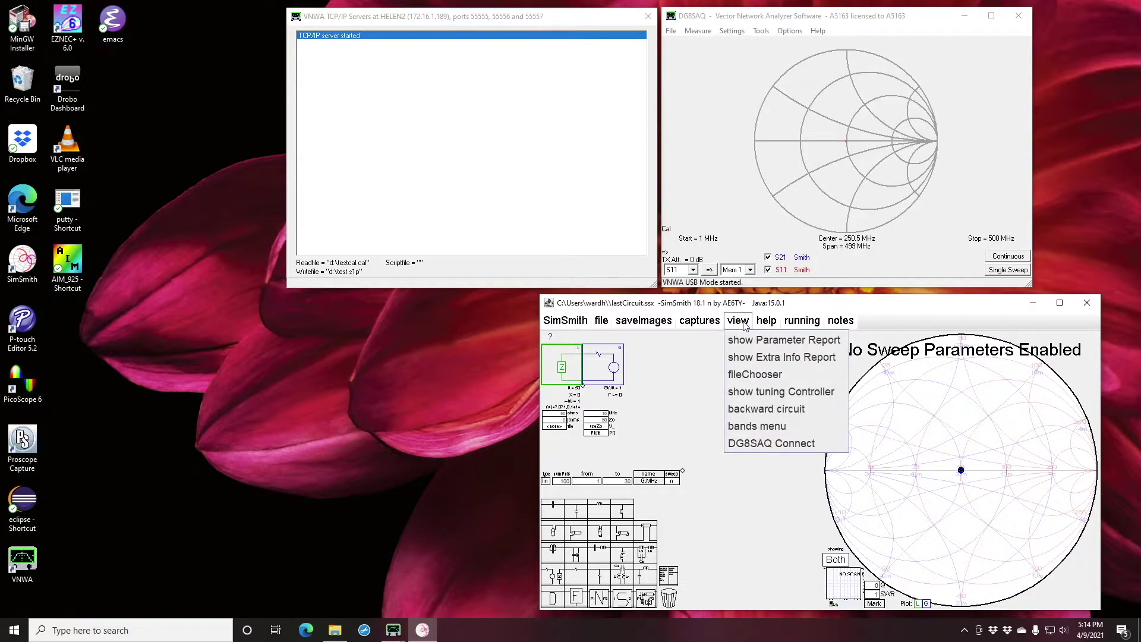
left_click(761, 443)
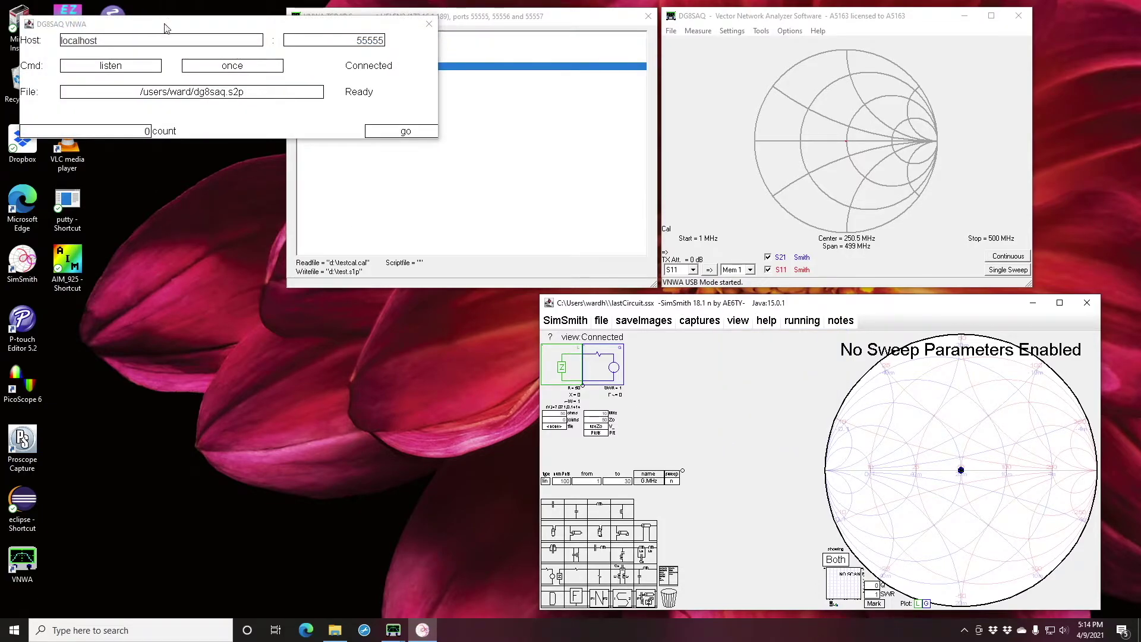
Move and resize the DG8SAQ Connect window (localhost:55555, Connected) to sit beside the schematic
left_click_drag(166, 28, 259, 404)
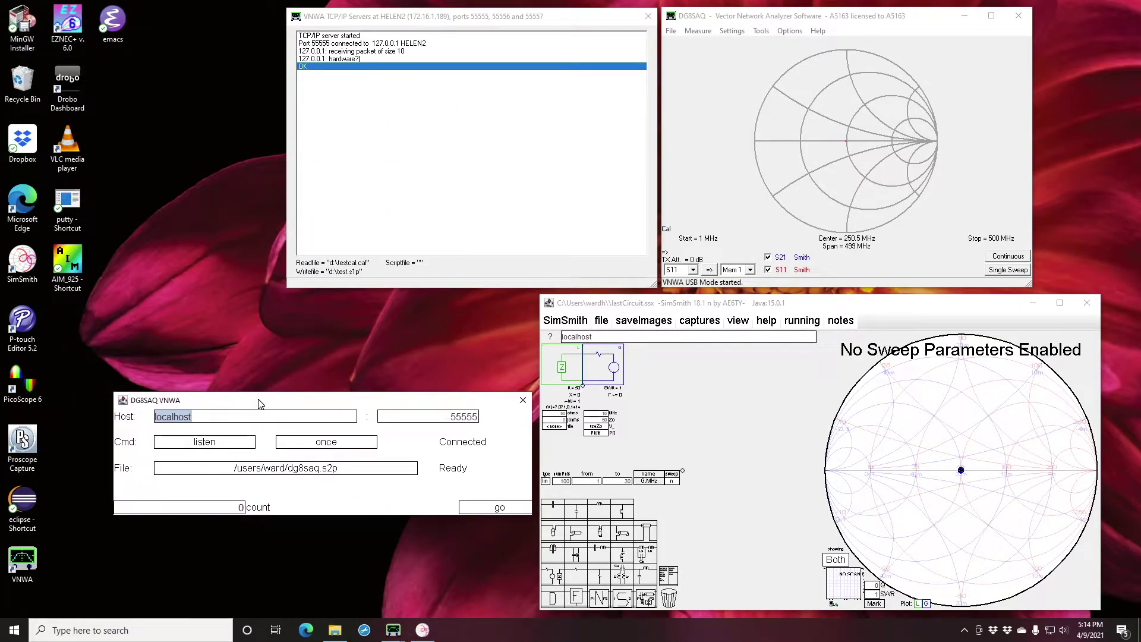
left_click_drag(533, 519, 469, 538)
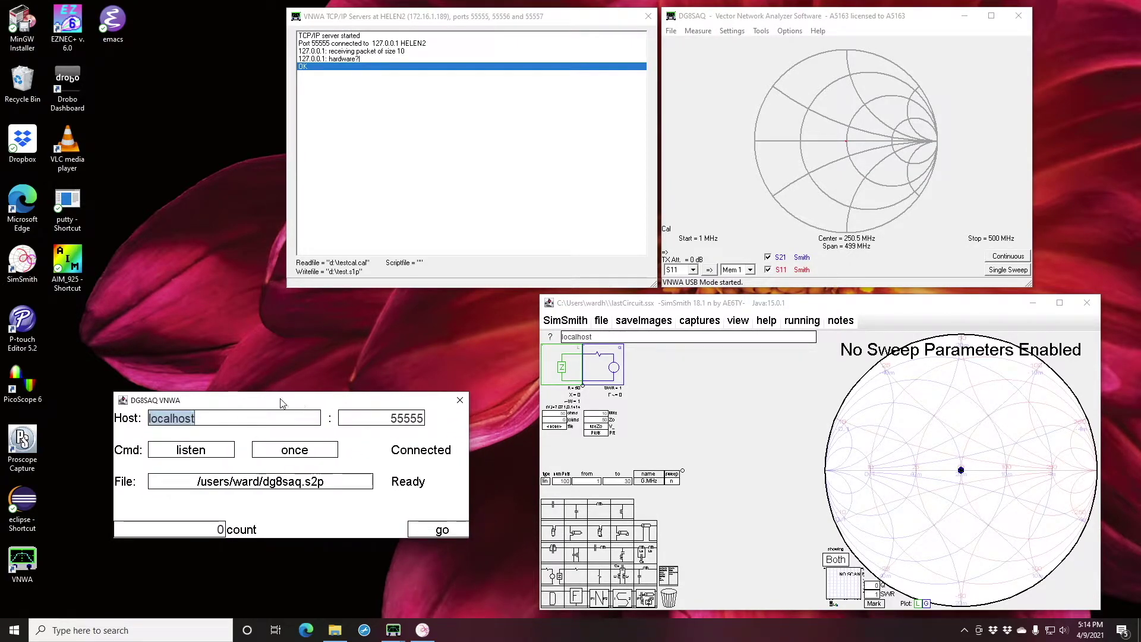
left_click_drag(284, 400, 337, 369)
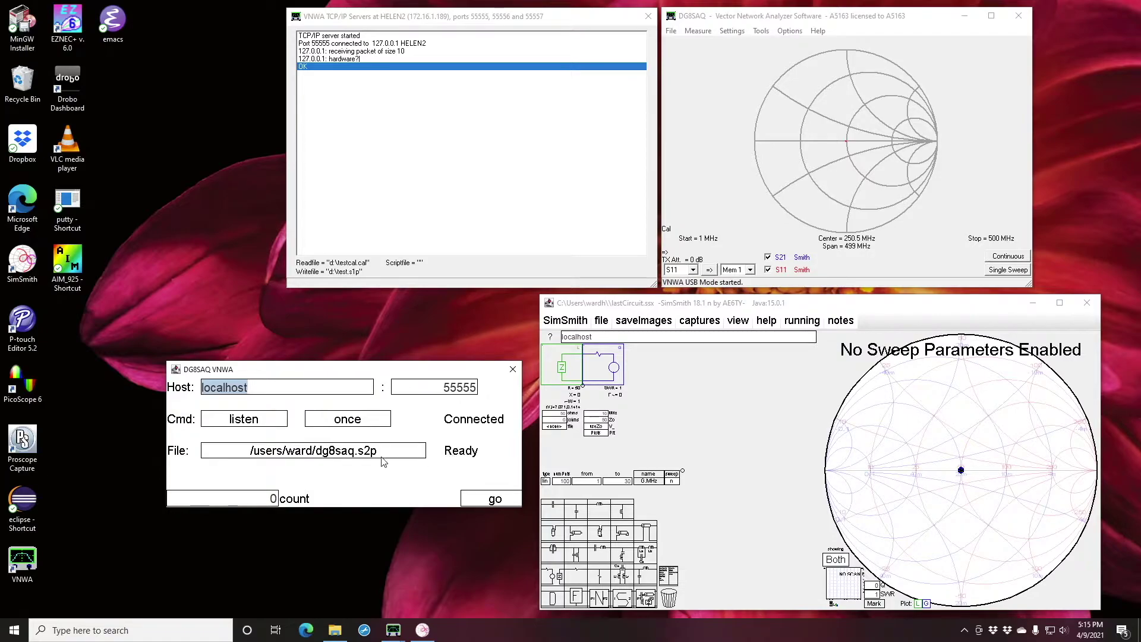
Replace the .s2p capture path with dg8saq.s1p in the DG8SAQ file chooser
left_click(326, 453)
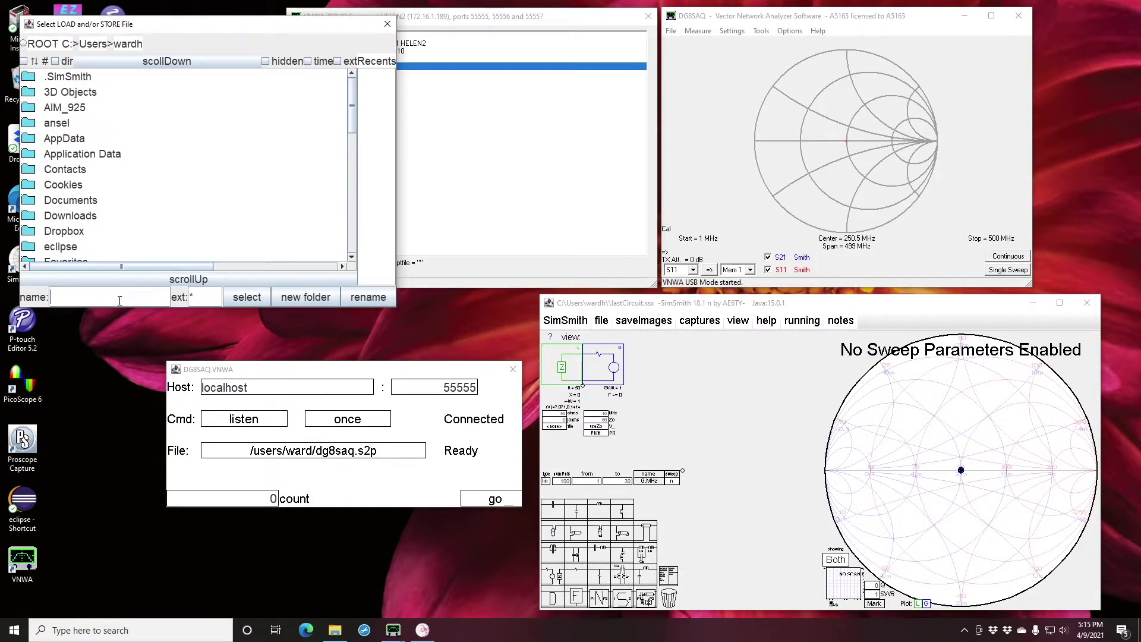
type("dg")
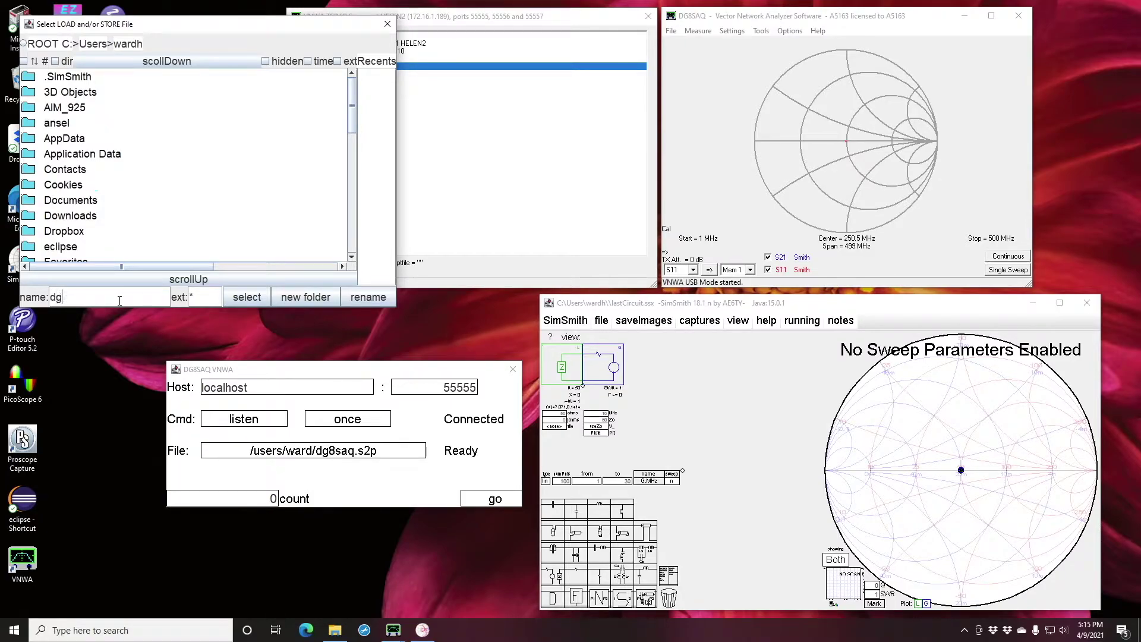
type("8saq.s1p")
left_click(247, 297)
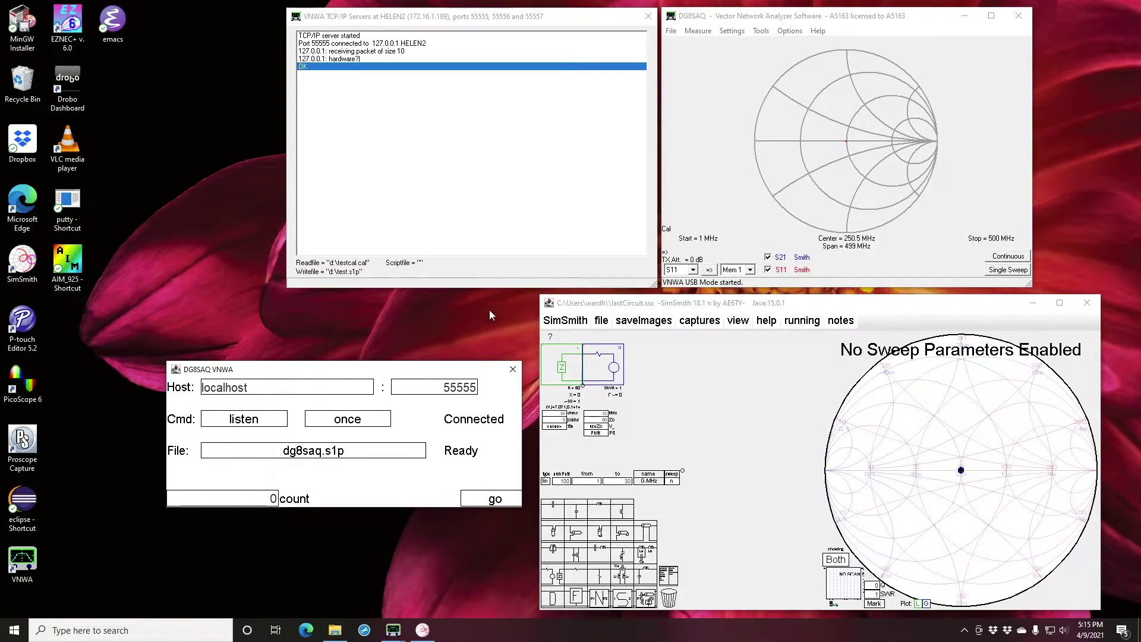
Start DG8SAQ fetching and run one VNWA single sweep, capturing an S11 trace at count 1
left_click(563, 333)
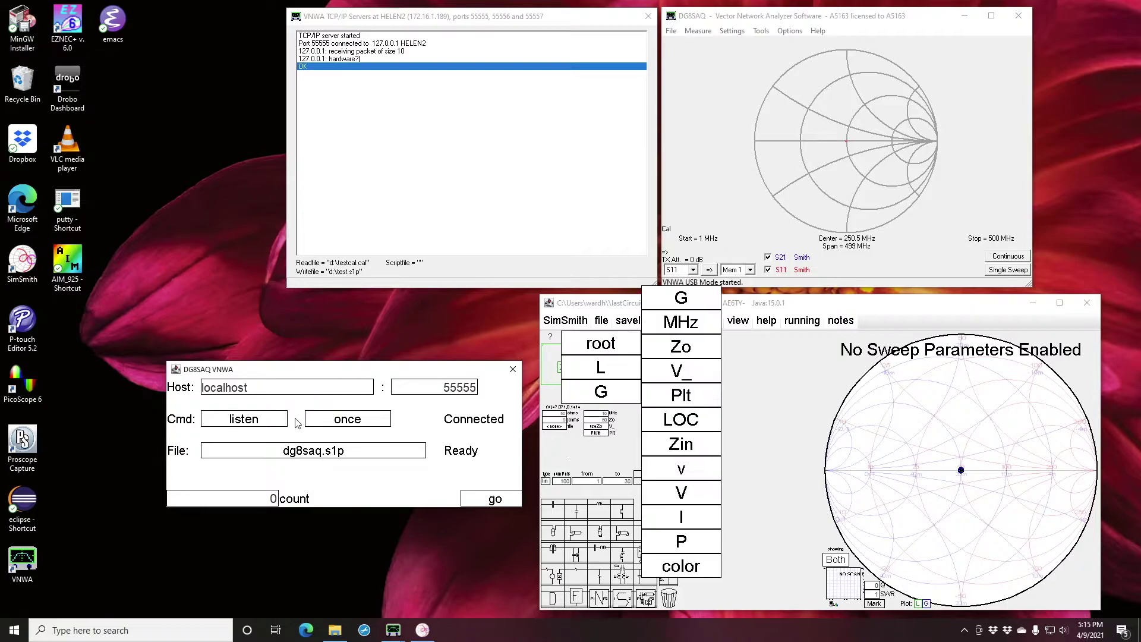
left_click(422, 343)
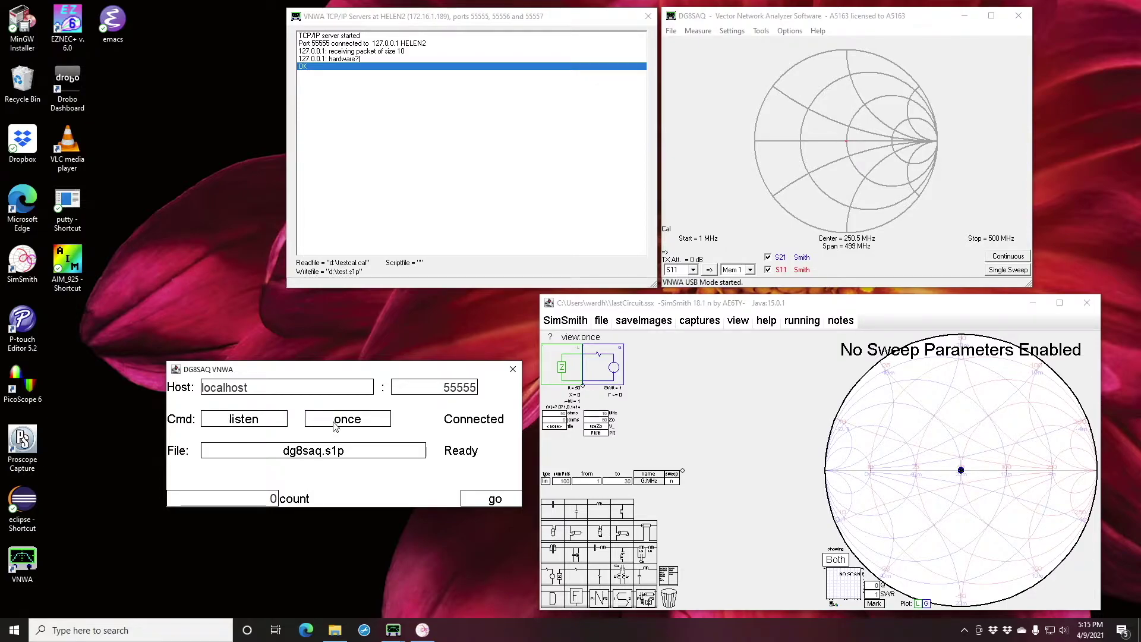
left_click(495, 500)
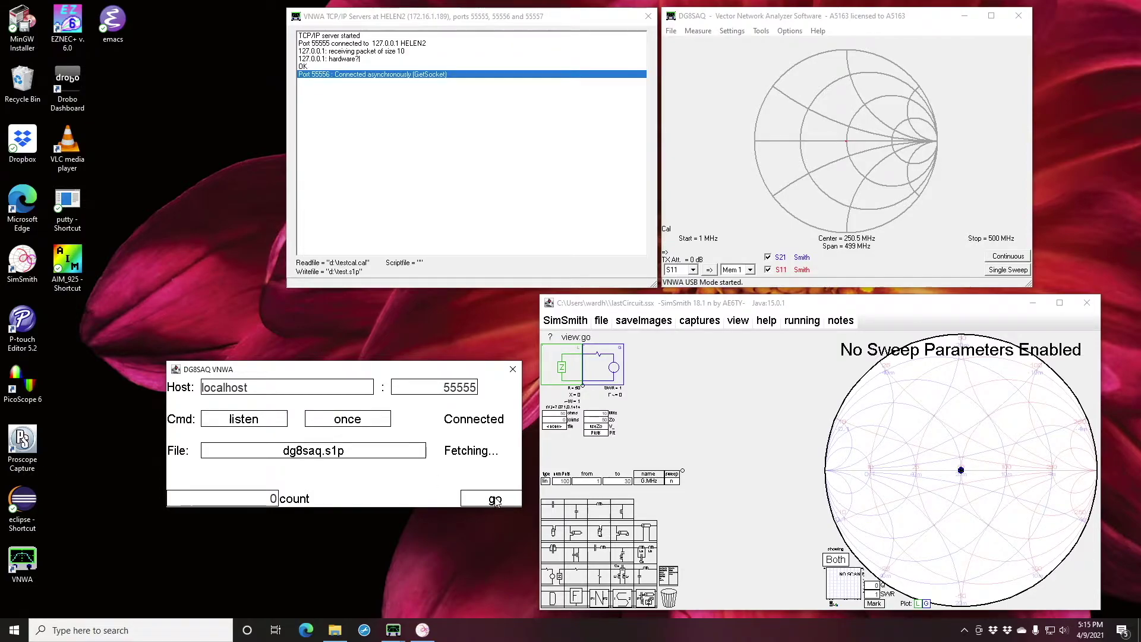
left_click(1008, 271)
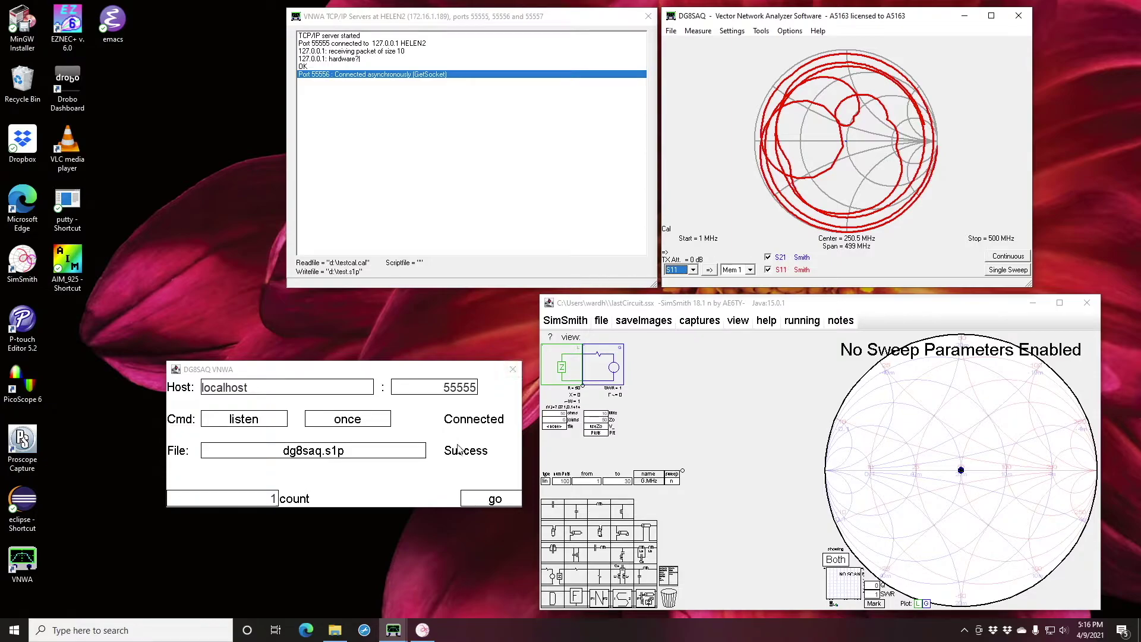
Load dg8saq.s1p as the load's impedance file and set its L.file sweep to y
left_click(317, 454)
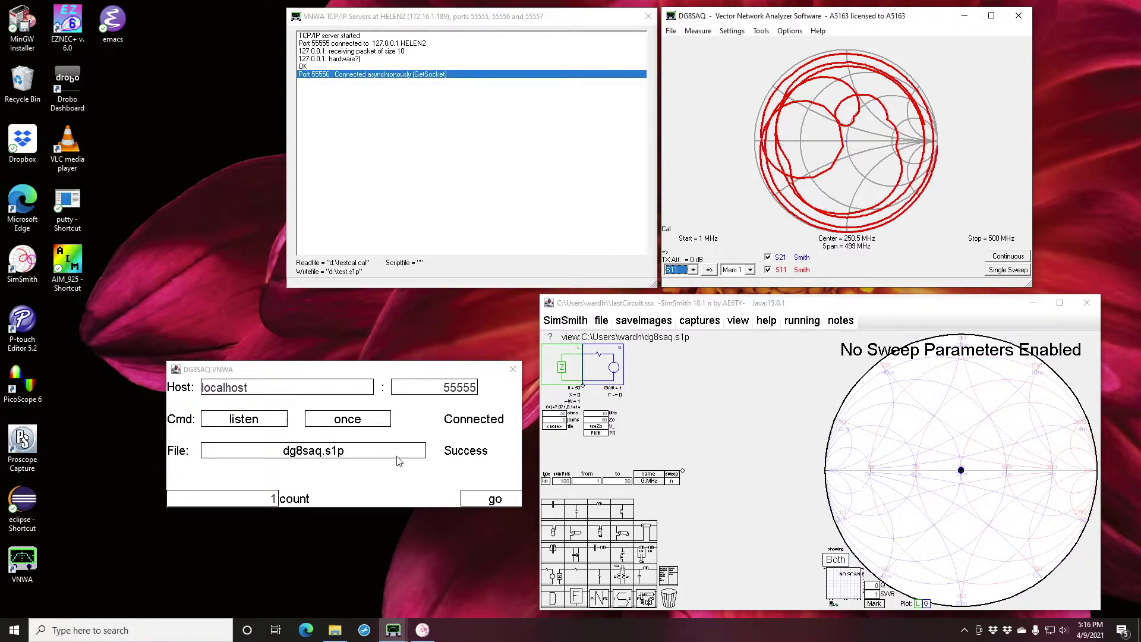
left_click(559, 429)
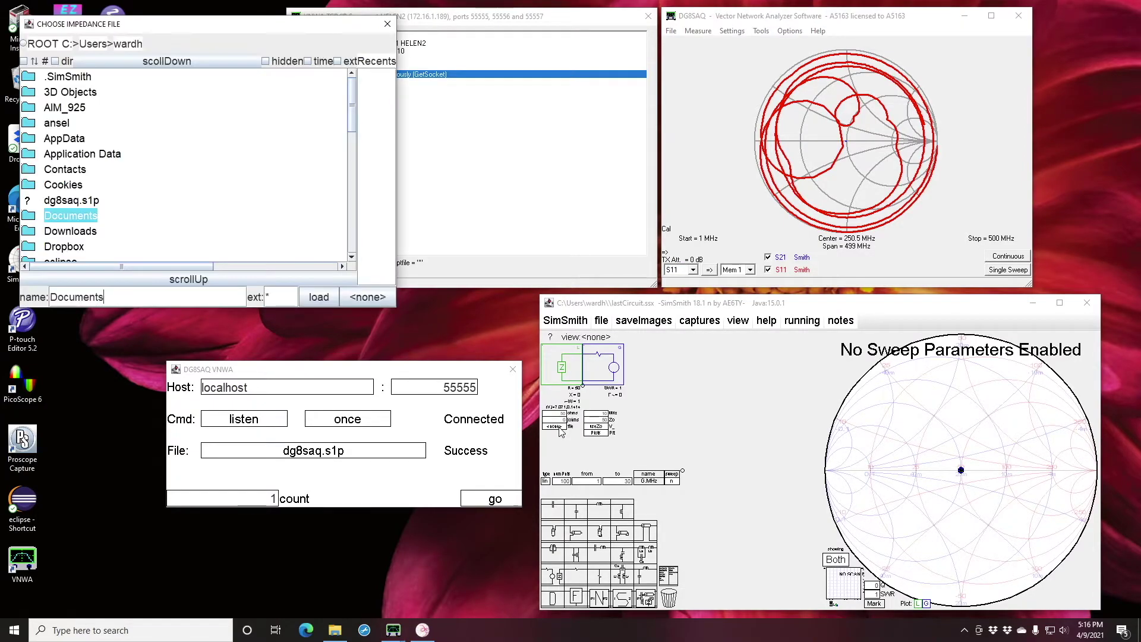
left_click(64, 202)
left_click(321, 297)
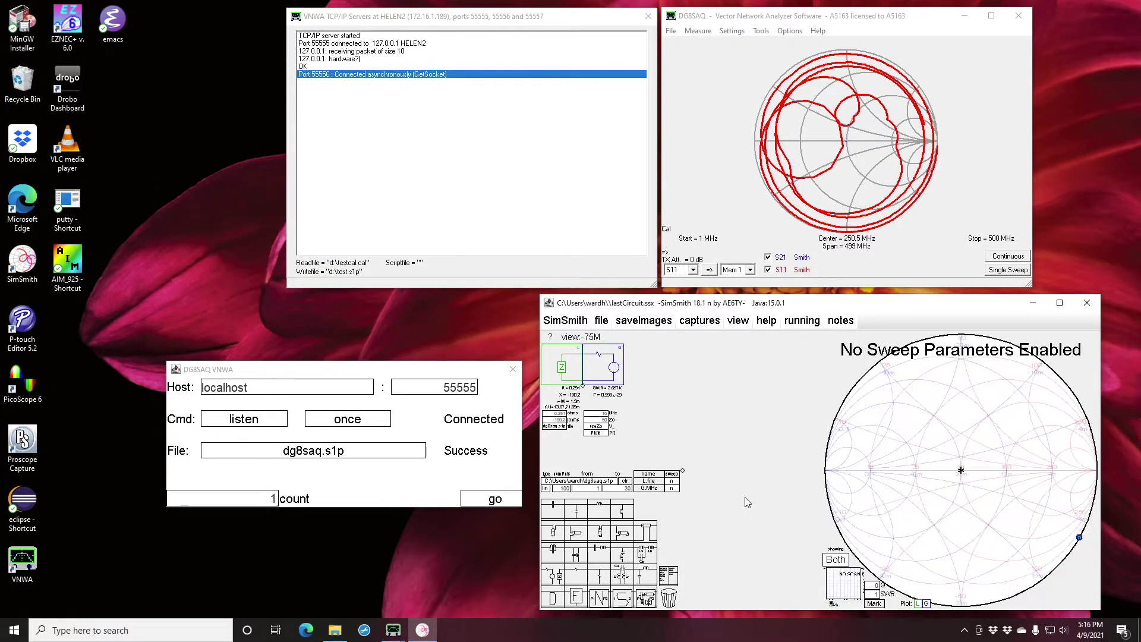
left_click(672, 482)
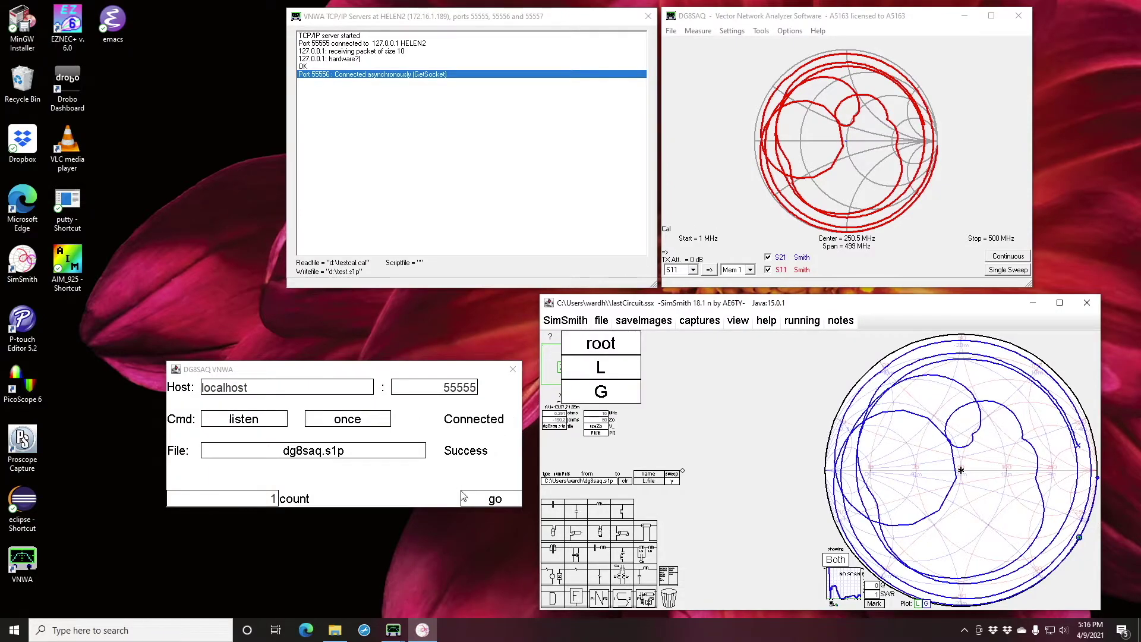
Capture a new VNWA single sweep (count 2) and reload the changed dg8saq.s1p
left_click(495, 501)
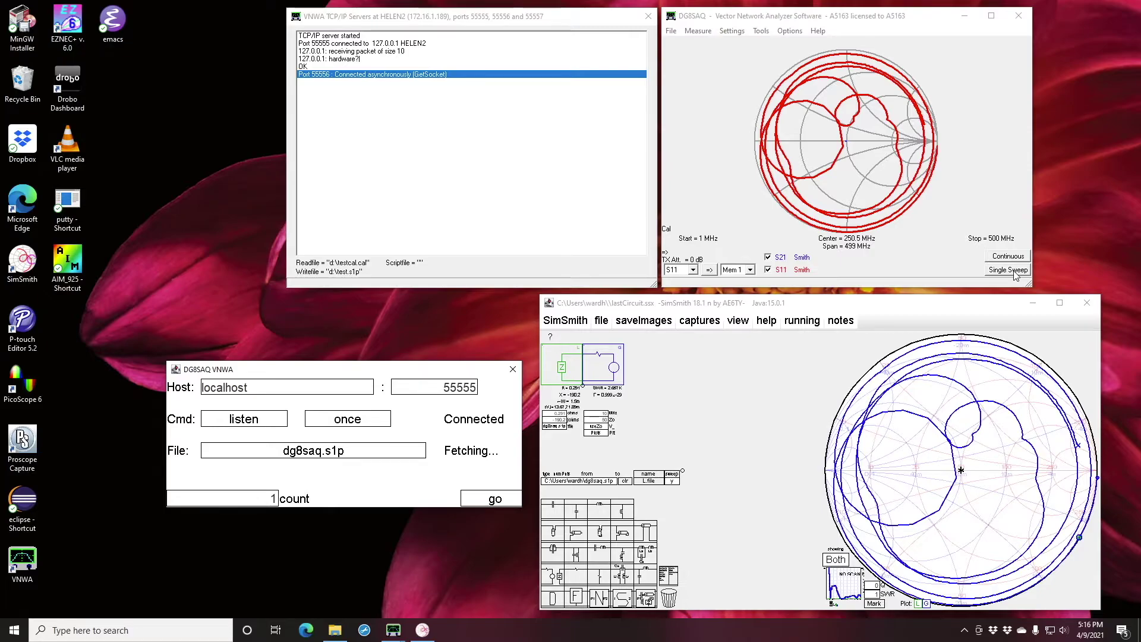
left_click(1014, 271)
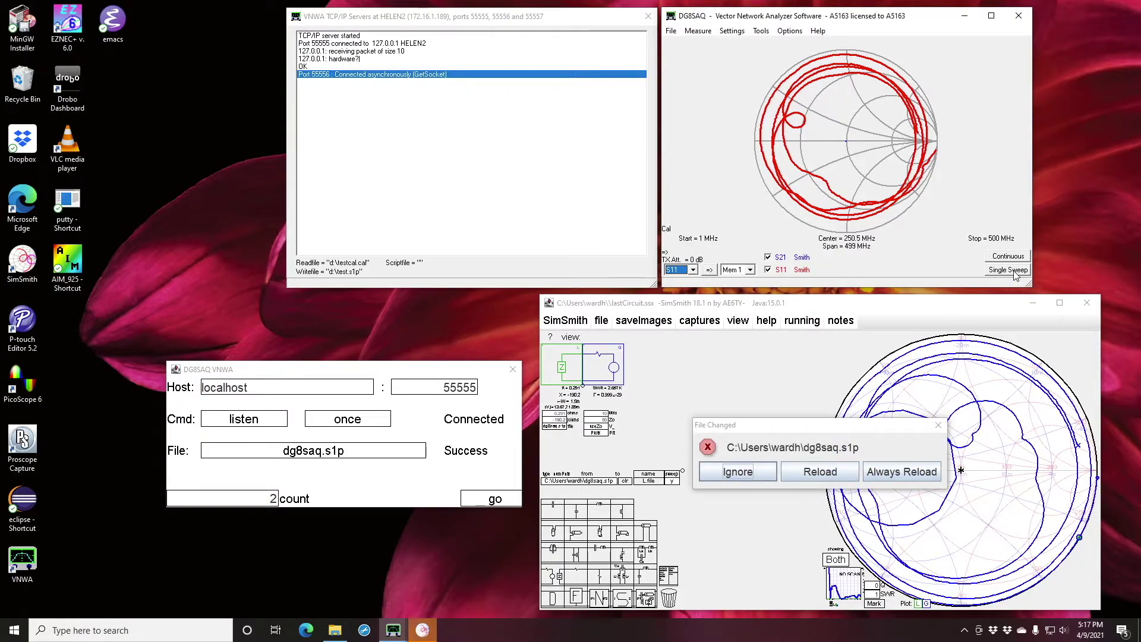
left_click(1016, 274)
left_click(822, 474)
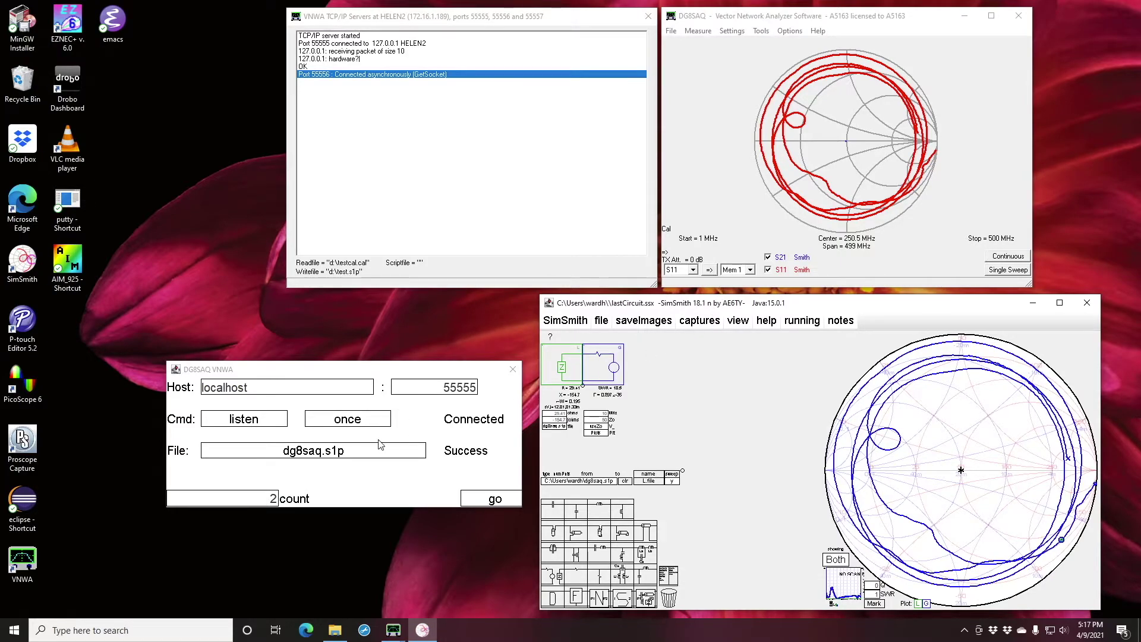
Switch Cmd to initiate, request sweeps with go, and reload dg8saq.s1p up to count 4
left_click(241, 422)
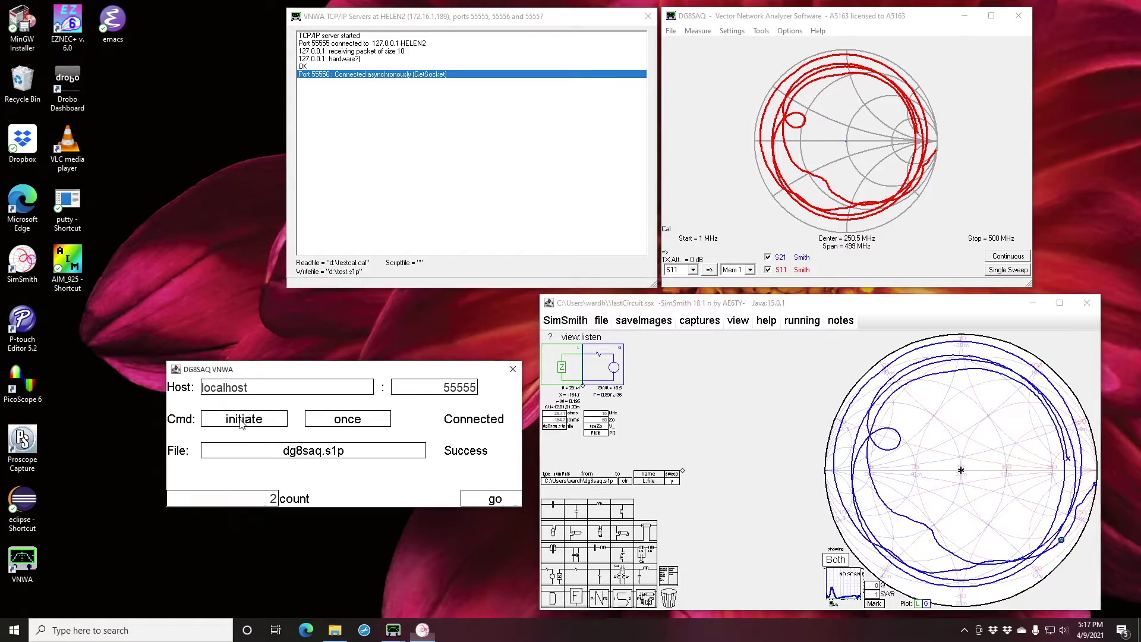
left_click(495, 500)
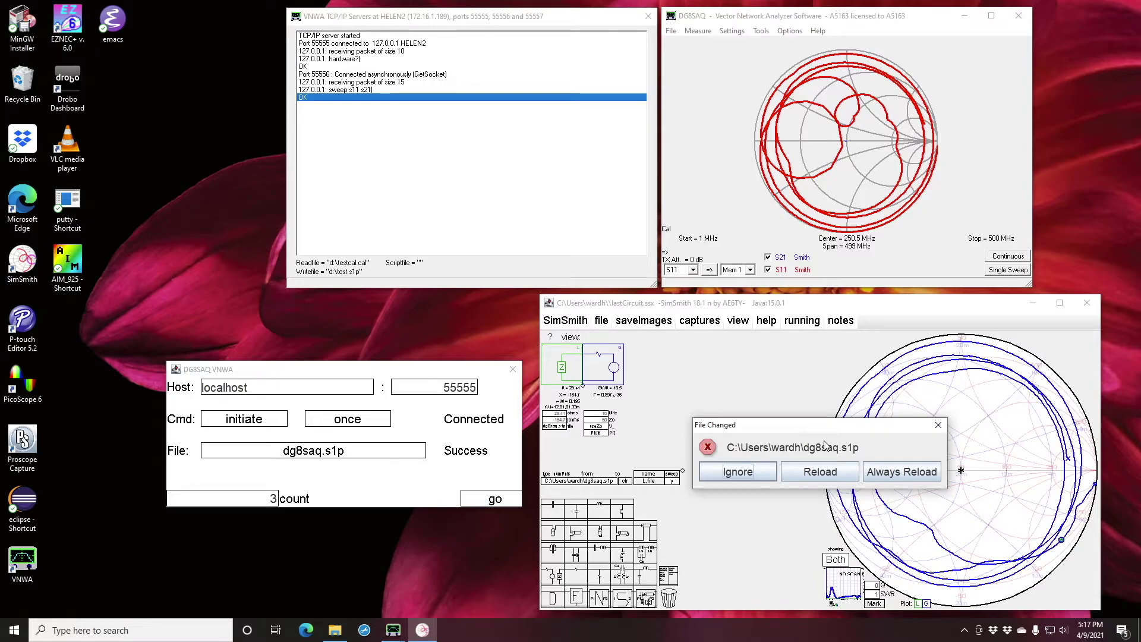
left_click(902, 473)
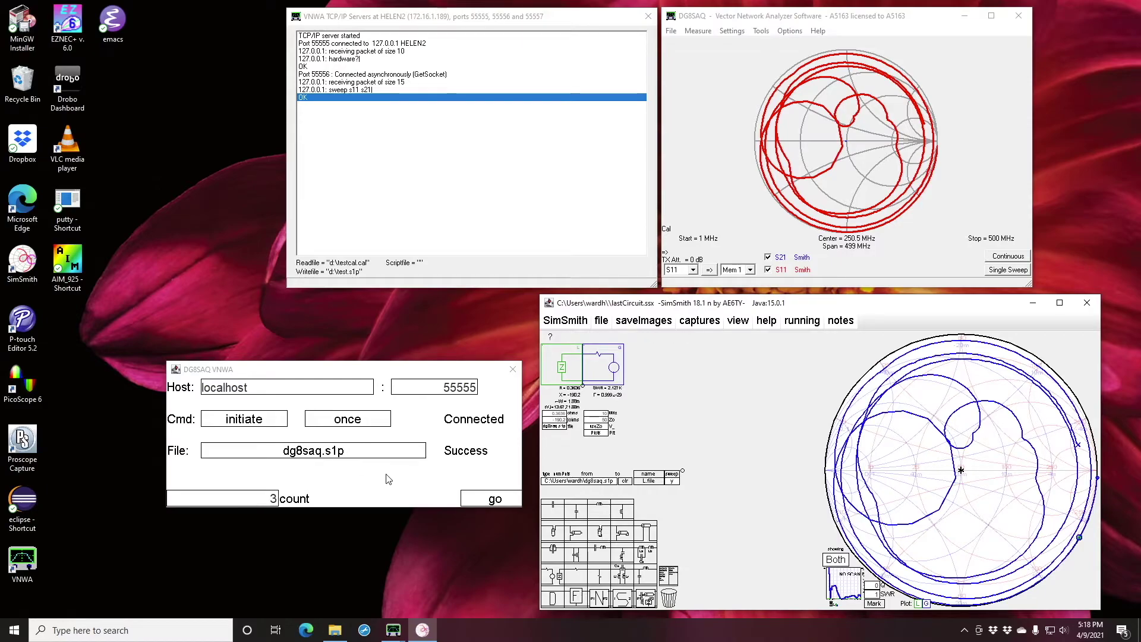
left_click(481, 502)
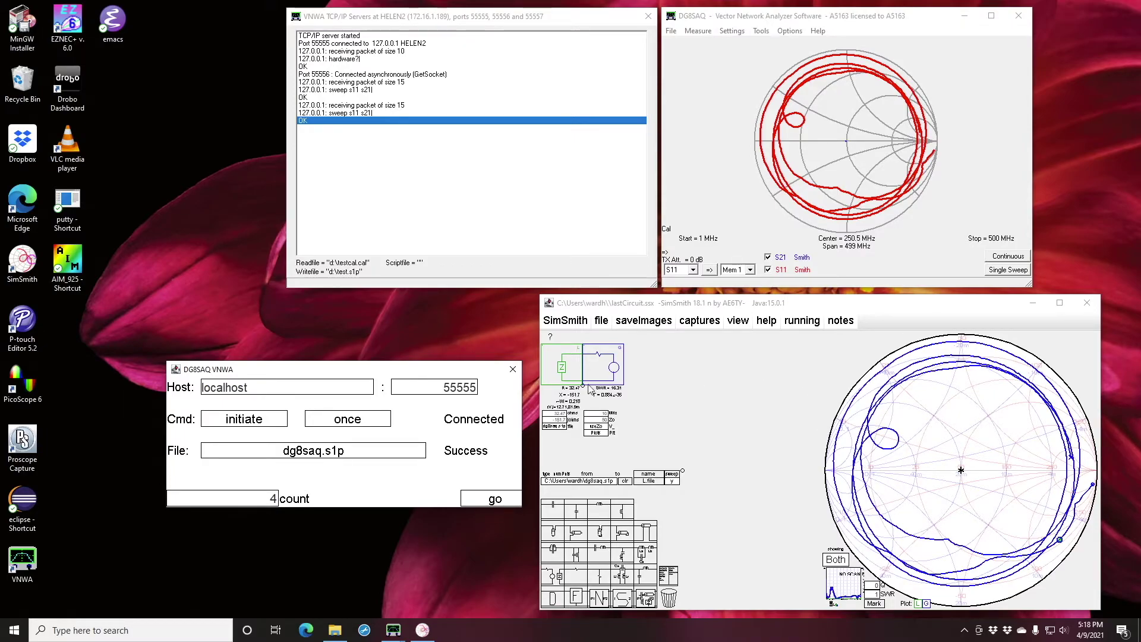
Switch capture from once to continuous, loop sweeps up to count 23, then stop
key("v")
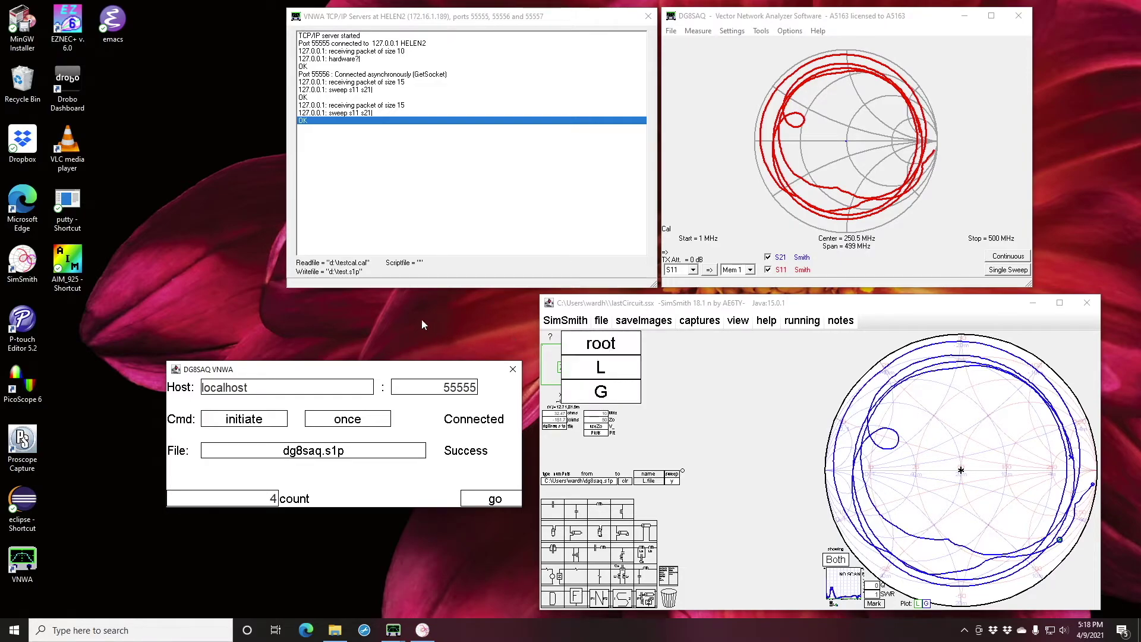
key("g")
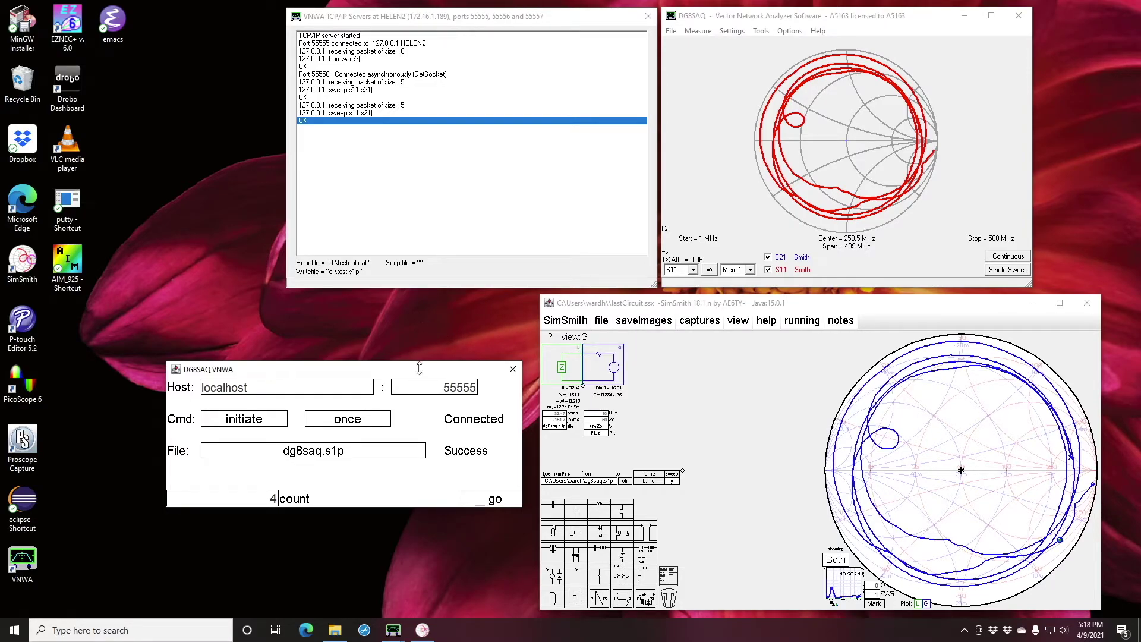
left_click(347, 422)
left_click(348, 422)
left_click(500, 503)
left_click(496, 502)
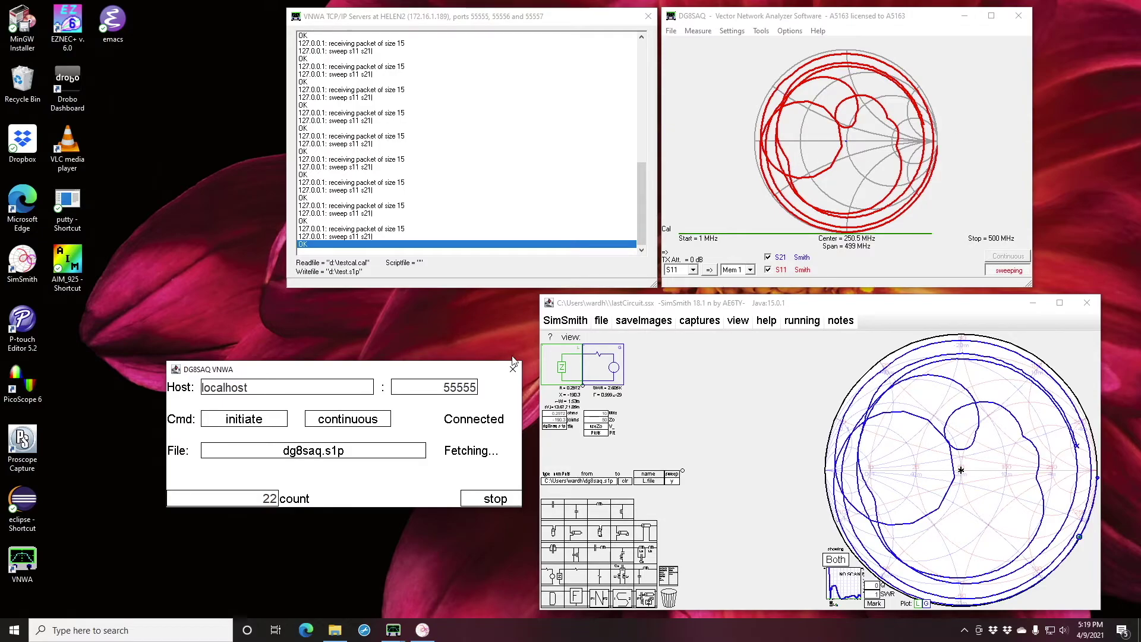
left_click(496, 504)
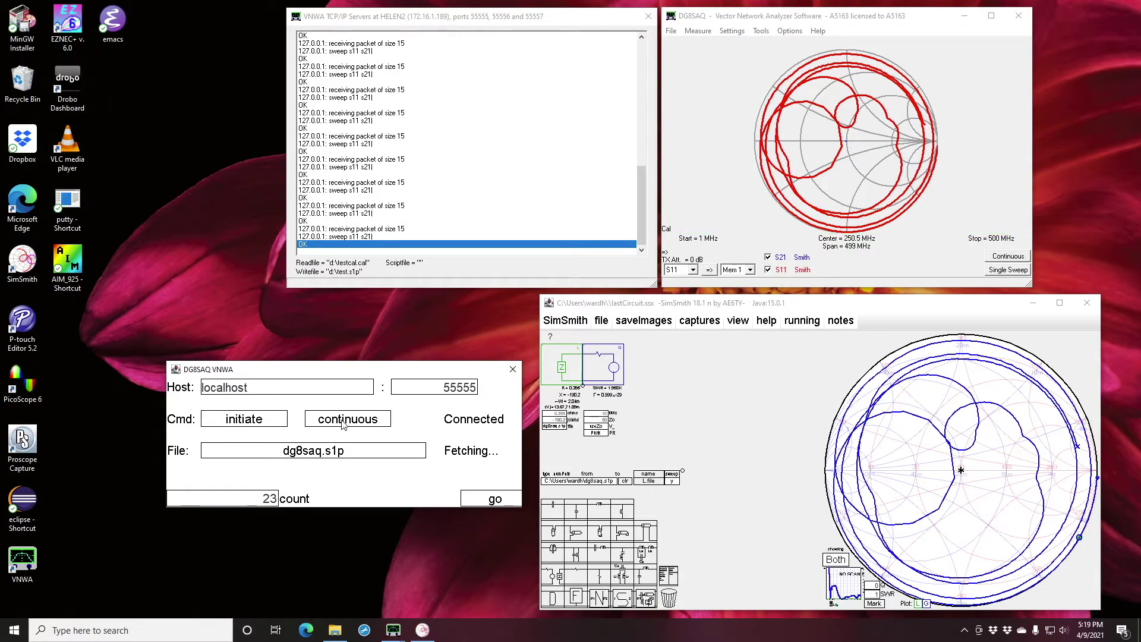
Set Cmd to listen and capture VNWA's Continuous sweeps up to count 42, then stop
left_click(245, 422)
left_click(499, 502)
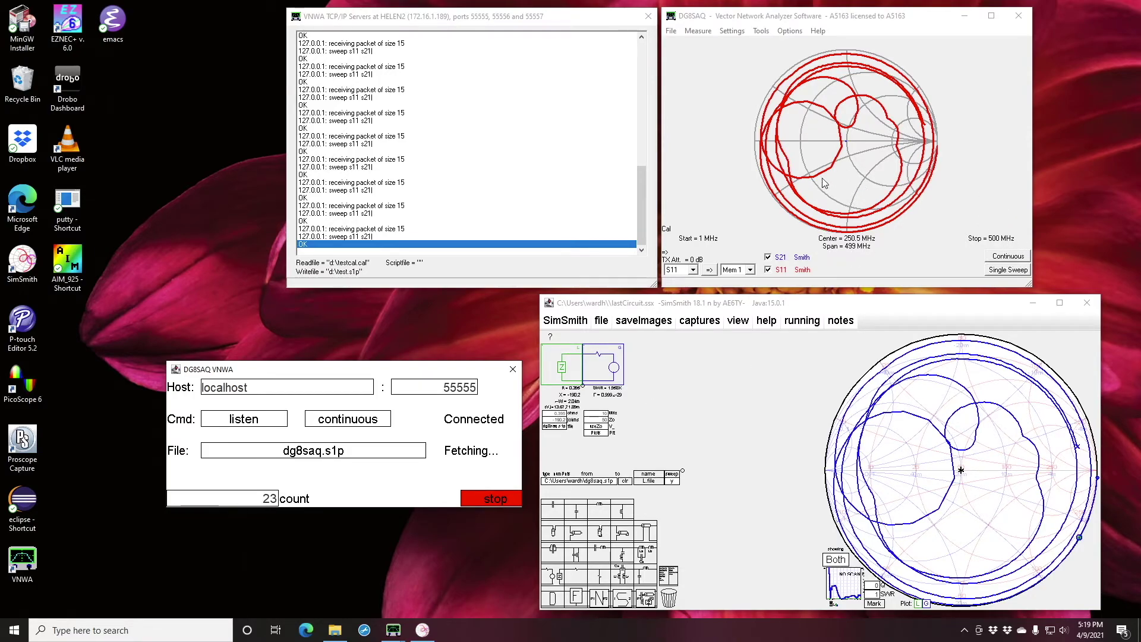
left_click(1009, 267)
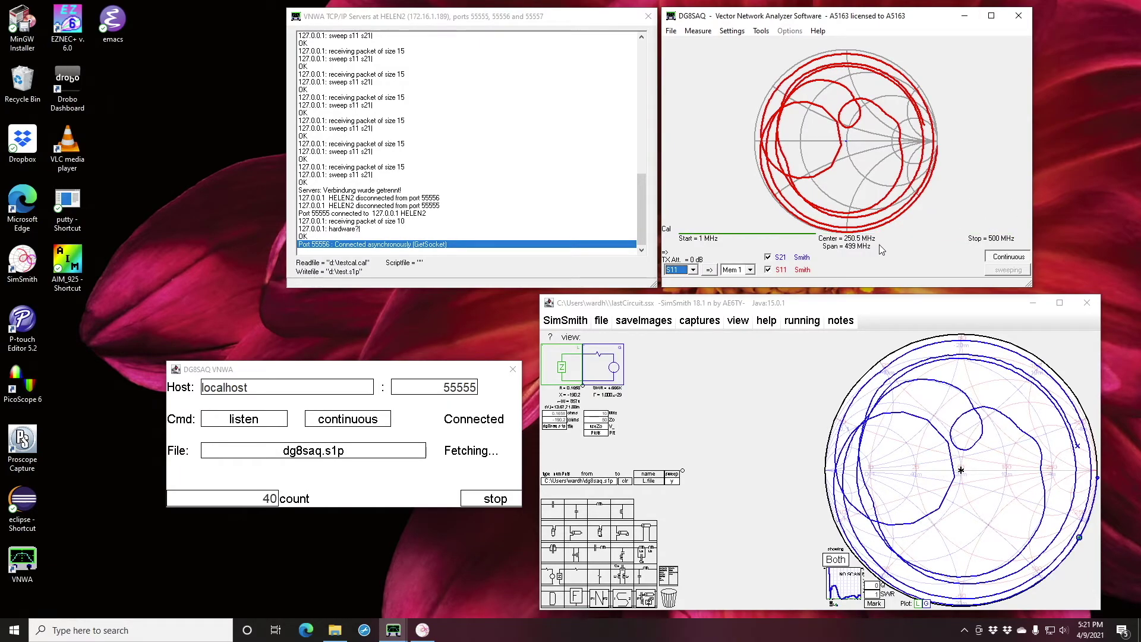
left_click(496, 499)
Stop the DG8SAQ capture, turn off VNWA's Continuous sweep, and close the connection window
left_click(495, 500)
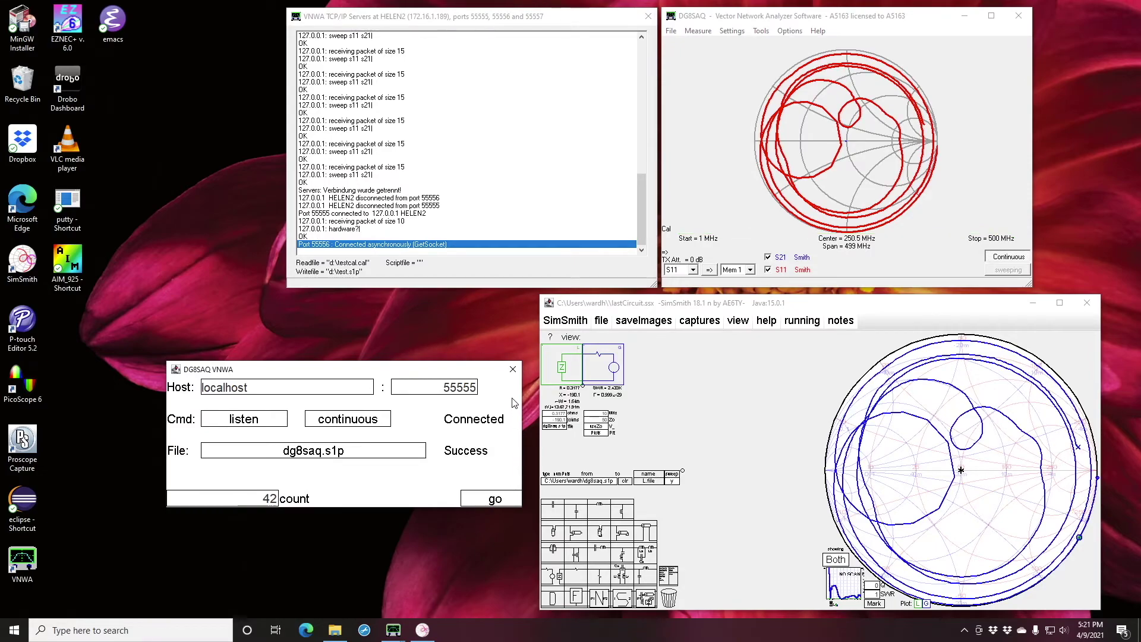
left_click(1011, 256)
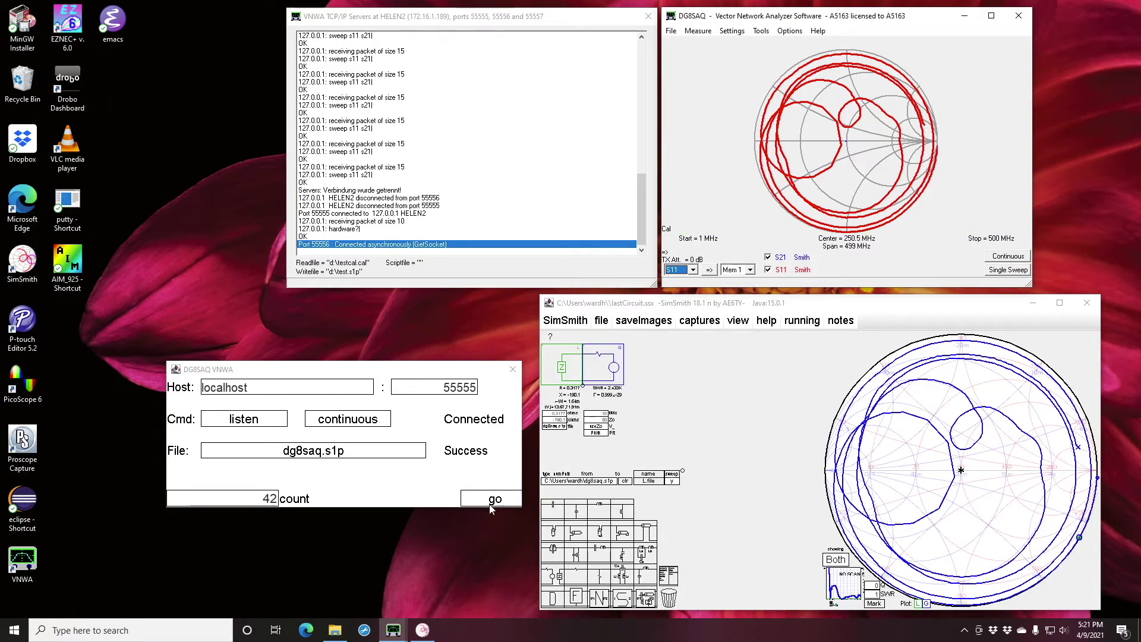
left_click(512, 371)
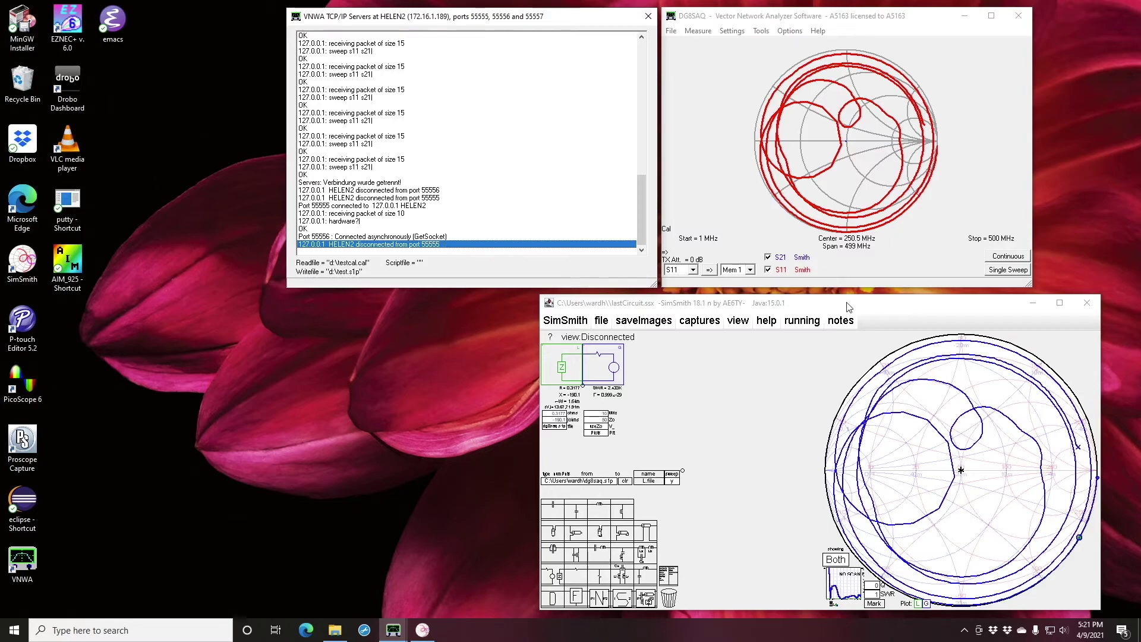
left_click_drag(848, 308, 821, 309)
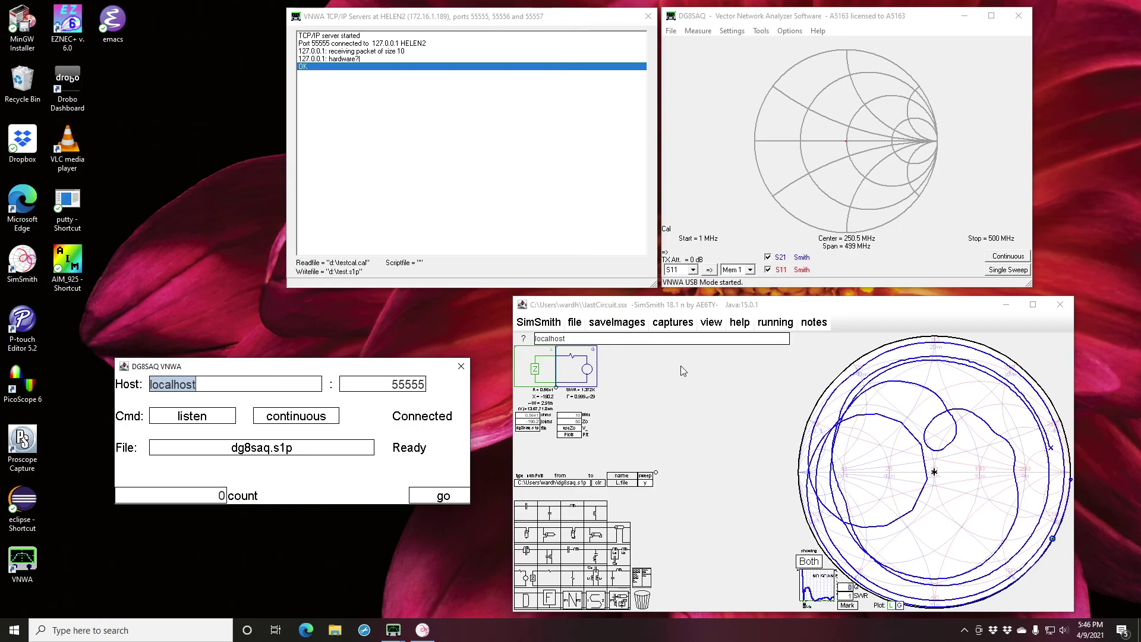
Open the DG8SAQ Connect Manual from Help > Less Used Manuals
left_click(741, 323)
mouse_move(747, 422)
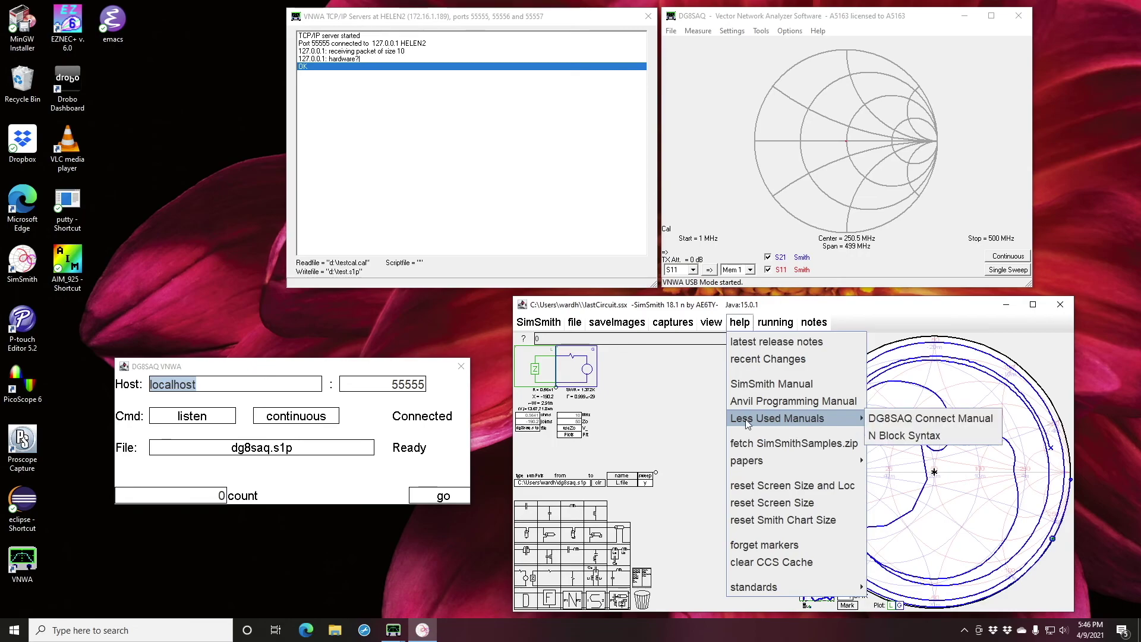
left_click(928, 417)
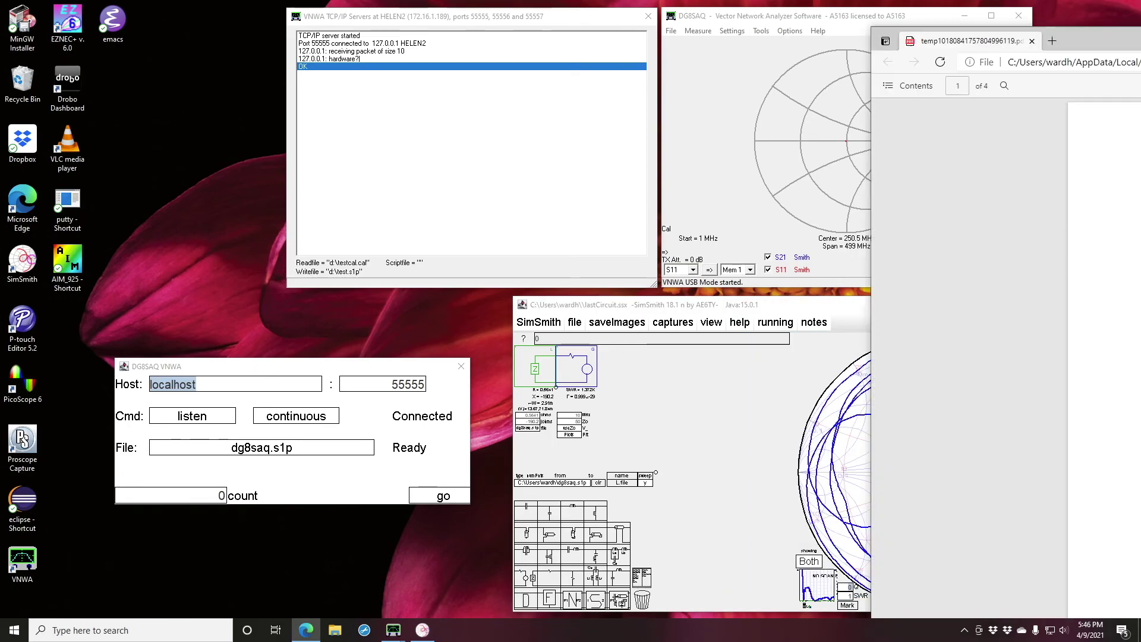
Scroll through the DG8SAQ Connect manual PDF to page 4 and back to the title page
scroll(626, 263, "down", 20)
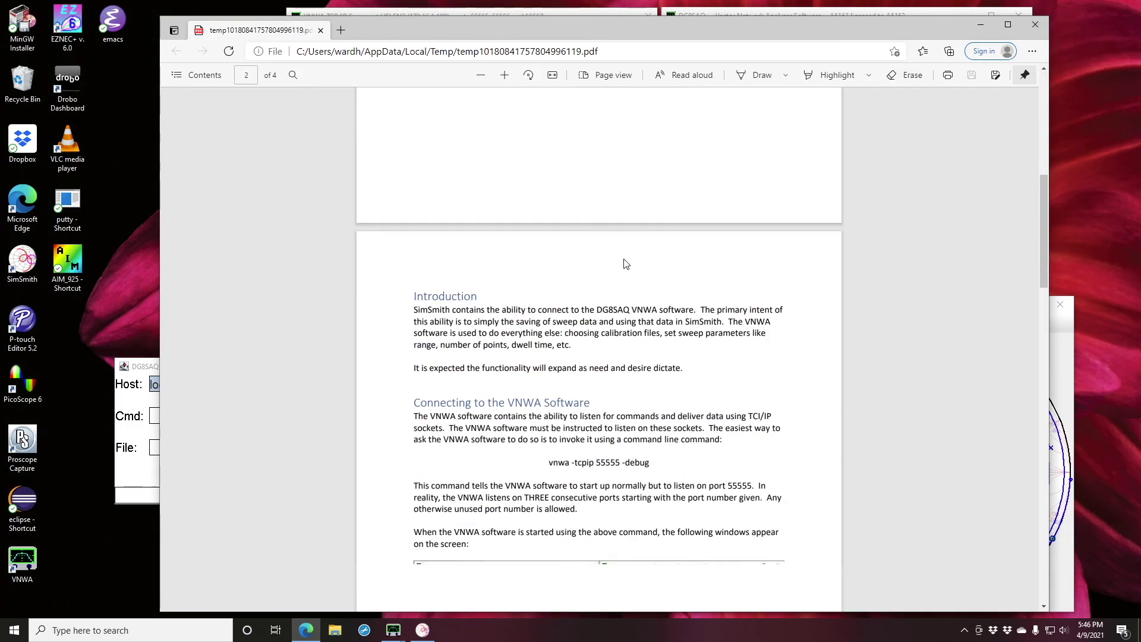
scroll(626, 264, "down", 2)
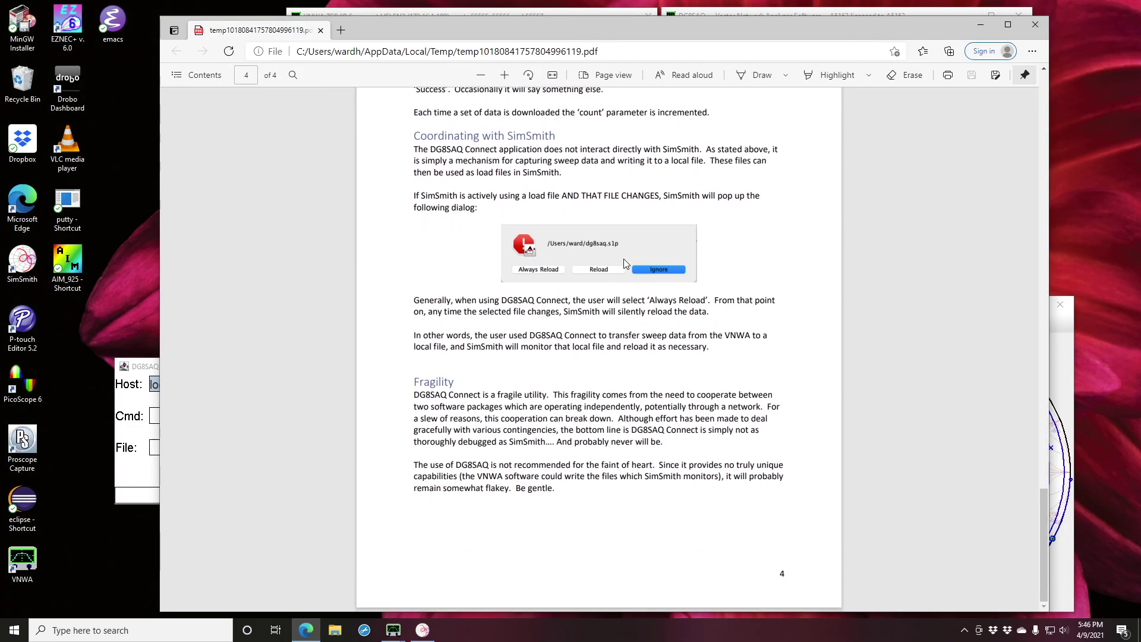
scroll(624, 261, "up", 20)
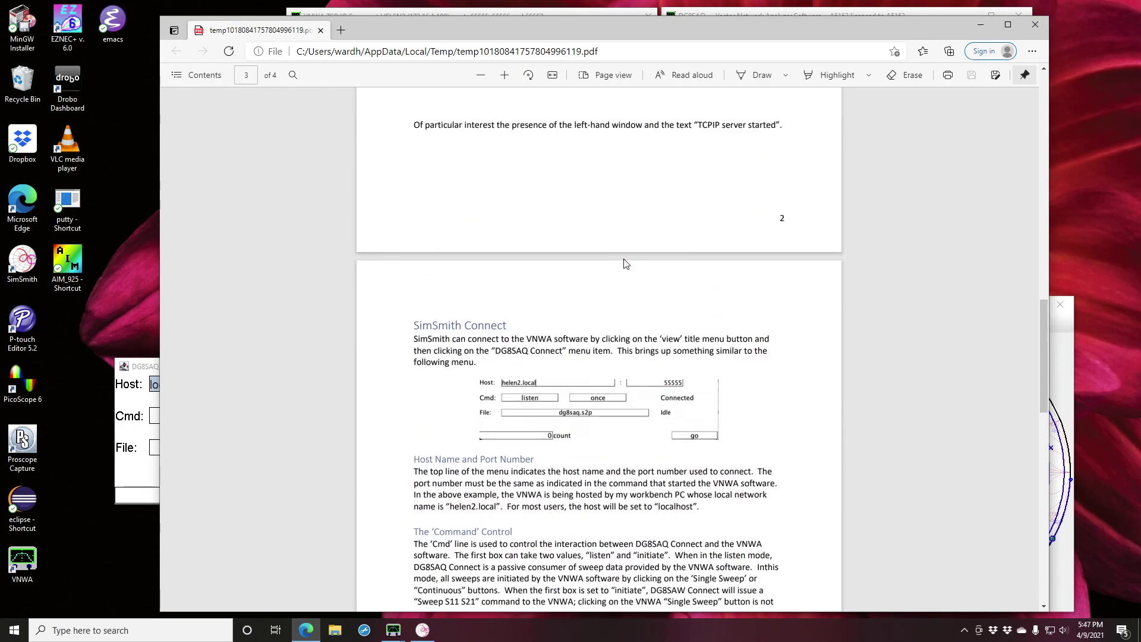
scroll(624, 261, "up", 12)
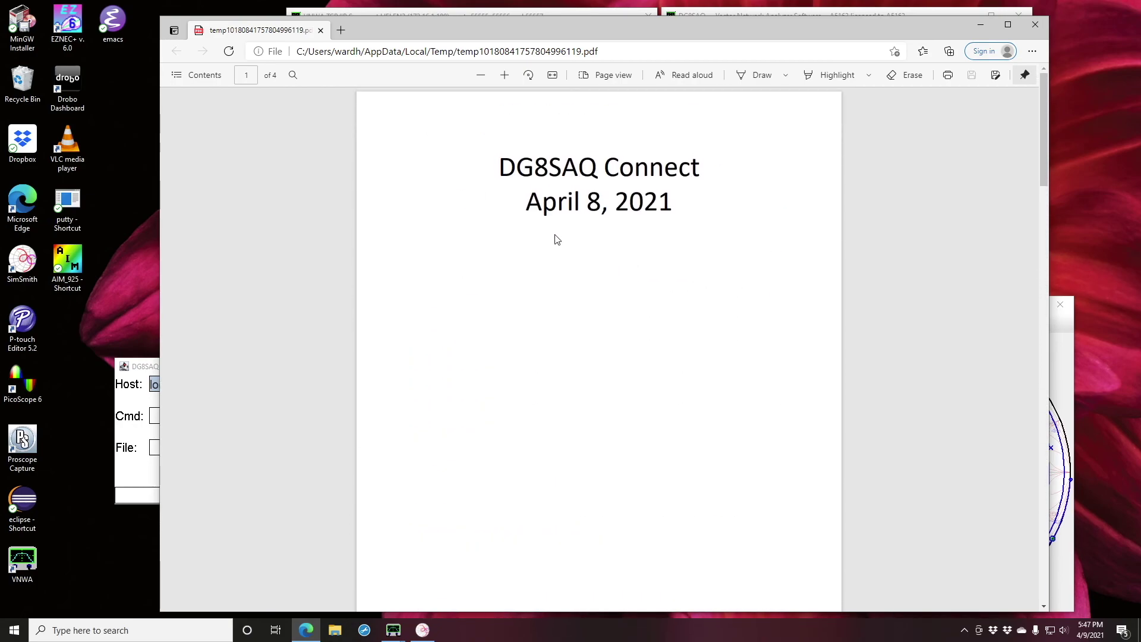